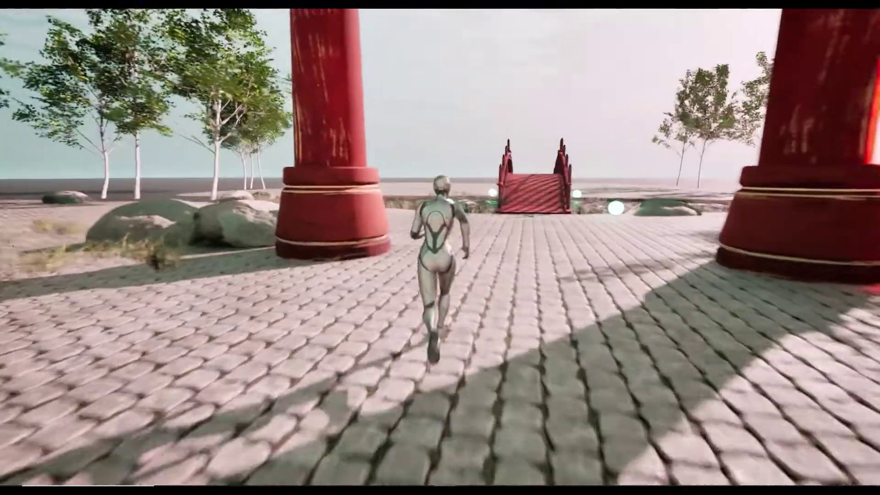
pyautogui.press('w')
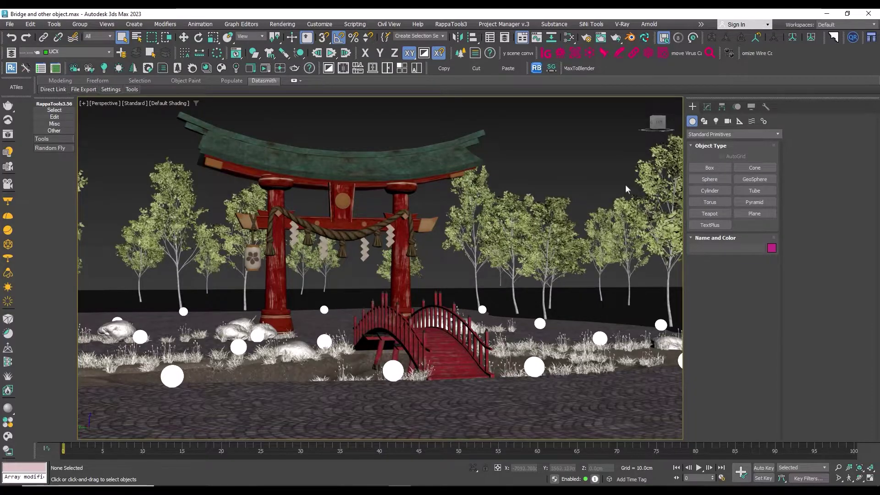
# Export all objects in the scene to the Collision Export folder as an FBX file named Collision Test.
pyautogui.hotkey('ctrl', 'a')
pyautogui.click(14, 23)
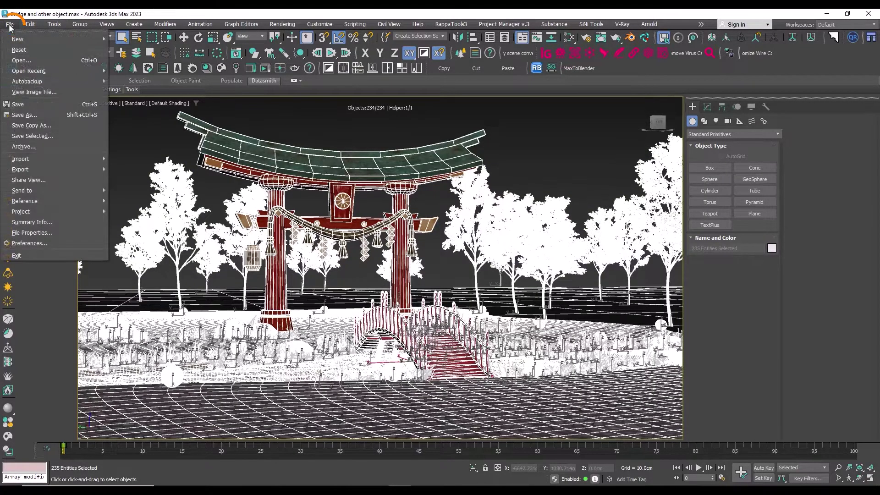
pyautogui.moveTo(28, 170)
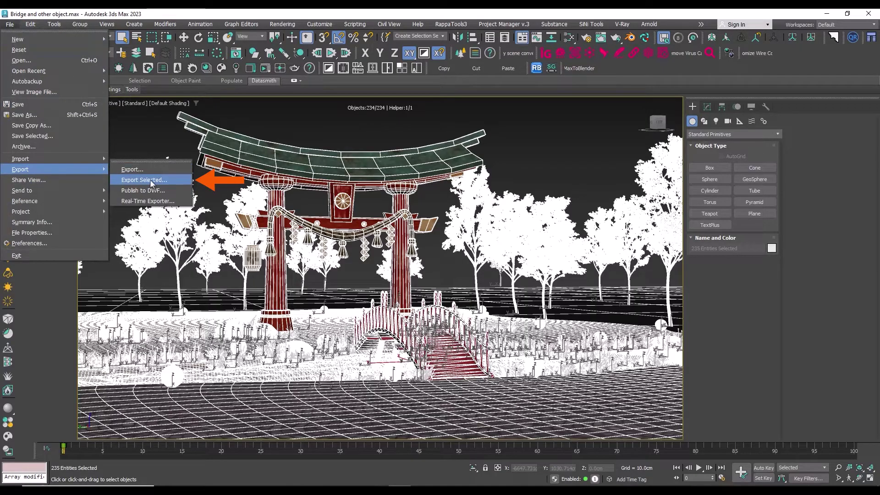
pyautogui.click(146, 180)
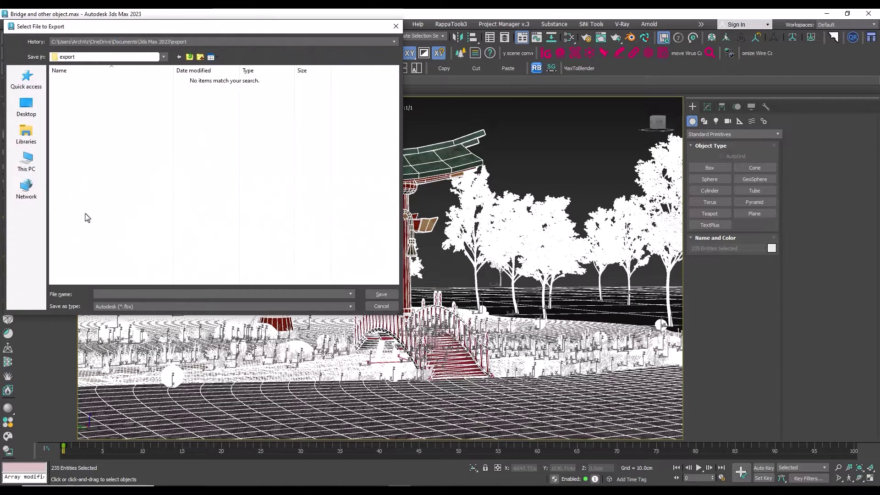
pyautogui.write('Colli')
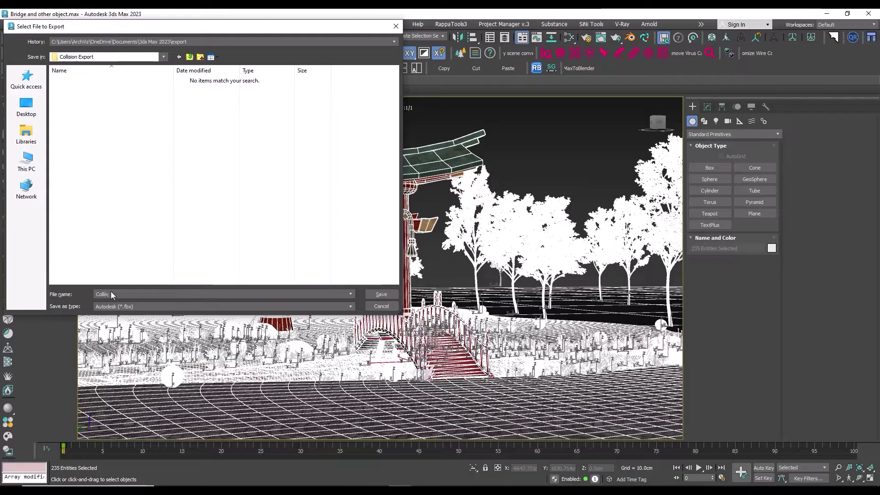
pyautogui.write('sion Test')
pyautogui.press('Return')
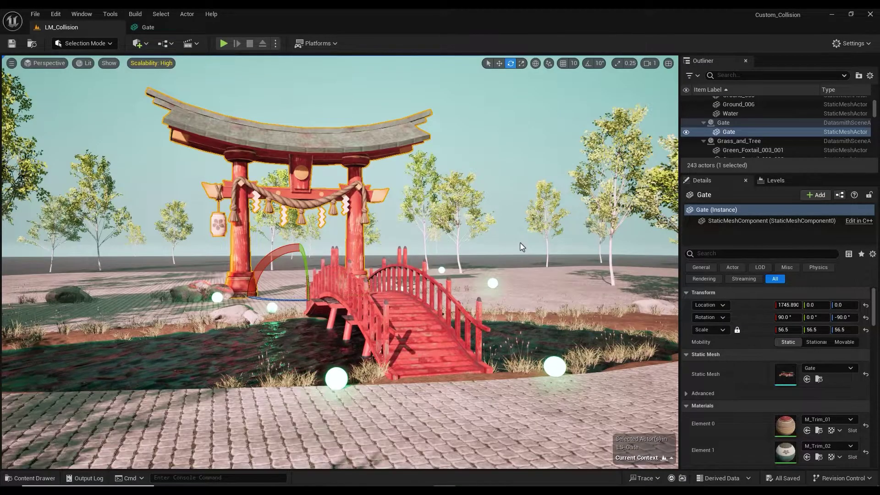
# Switch to Unreal Engine and play-test the LM_Collision level by running the character toward the bridge and pond, ending the session.
pyautogui.hotkey('alt', 'p')
pyautogui.click(463, 216)
pyautogui.press('w')
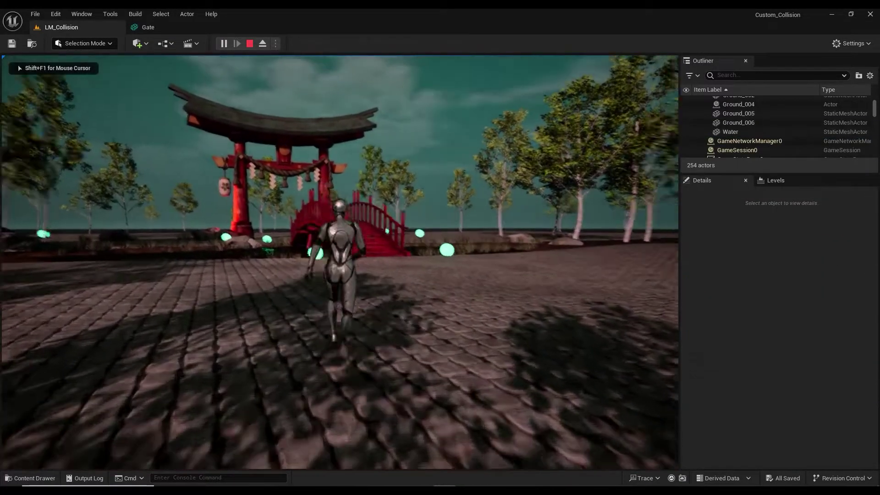
pyautogui.press('w')
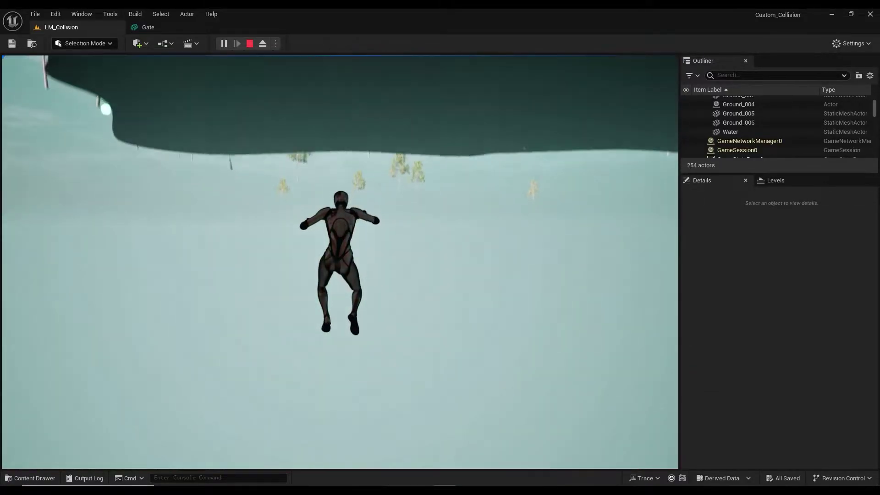
pyautogui.press('Escape')
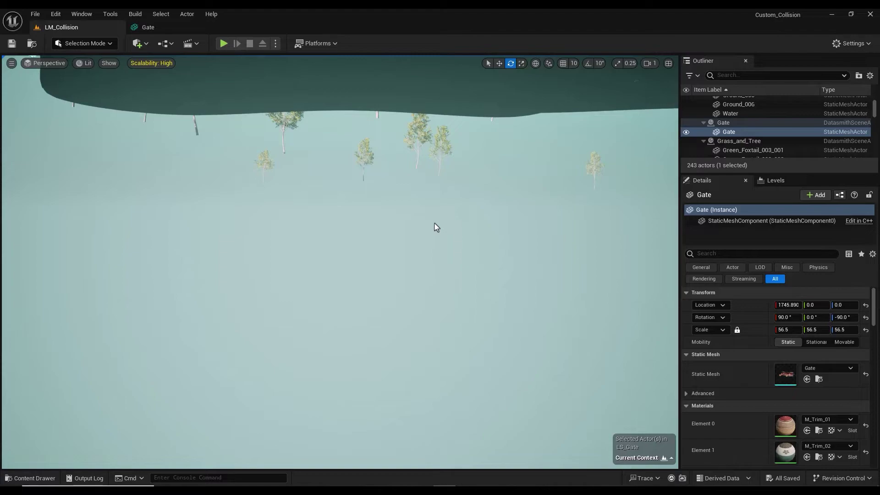
# Select the Ground_002 mesh around the pond and open its static mesh asset for editing.
pyautogui.press('f')
pyautogui.moveTo(437, 228); pyautogui.dragTo(454, 218, button='right')
pyautogui.click(638, 335)
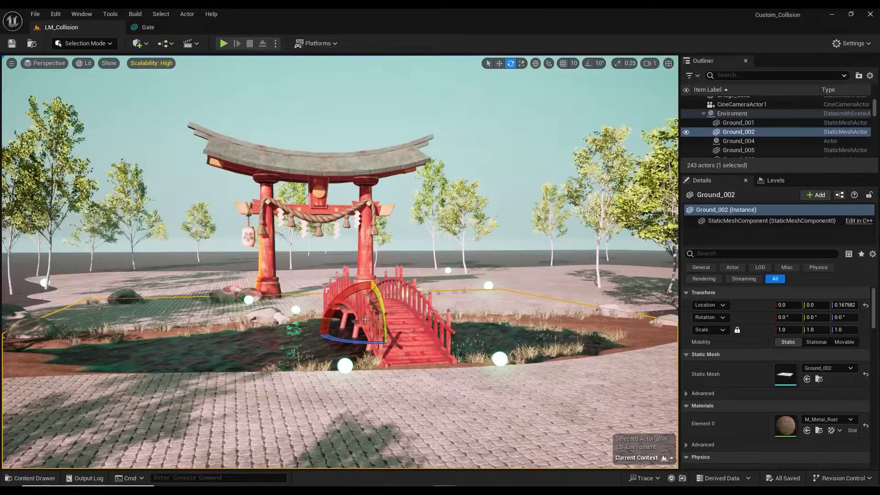
pyautogui.click(819, 379)
pyautogui.doubleClick(299, 410)
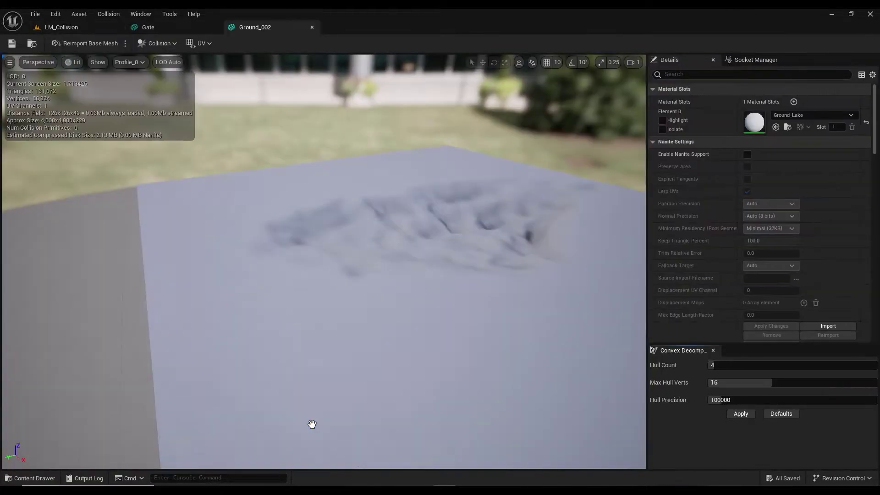
# Add a box simplified collision to the Ground_002 mesh and save the asset.
pyautogui.click(170, 42)
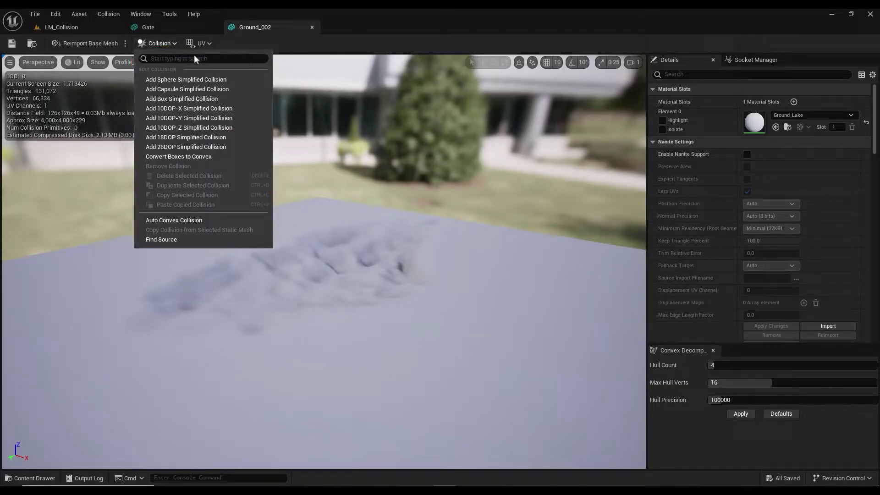
pyautogui.click(177, 98)
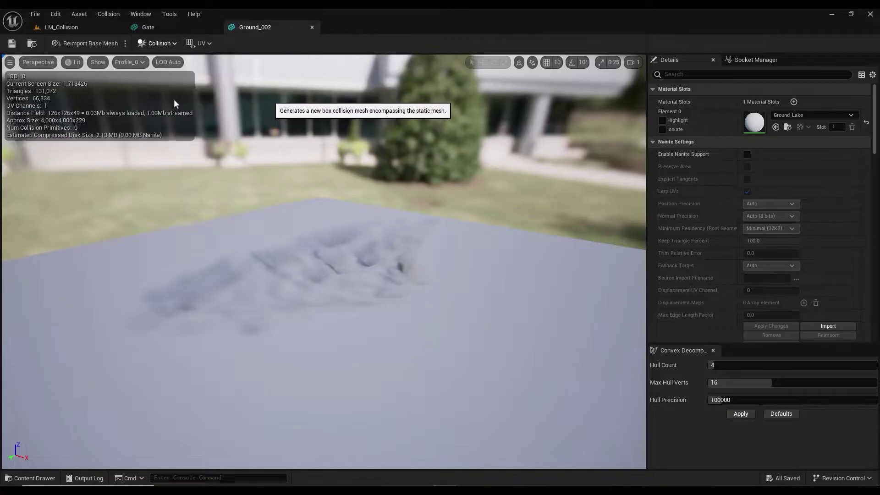
pyautogui.moveTo(174, 99); pyautogui.dragTo(99, 122, button='right')
pyautogui.press('s')
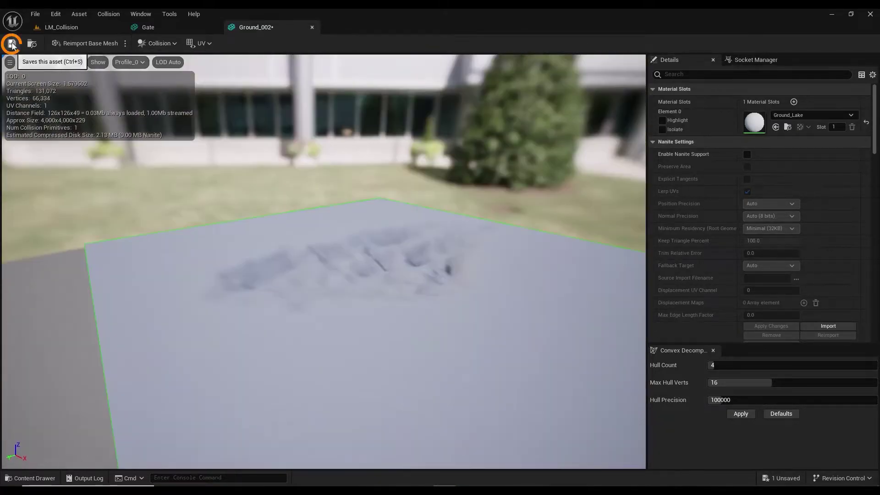
pyautogui.click(12, 43)
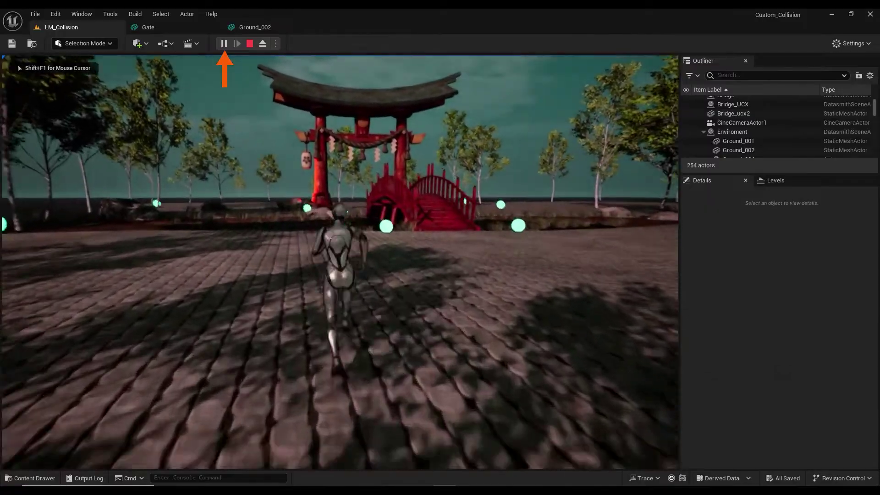
# Play-test the ground collision by running the character across the pond and the surrounding banks, and end the session.
pyautogui.press('w')
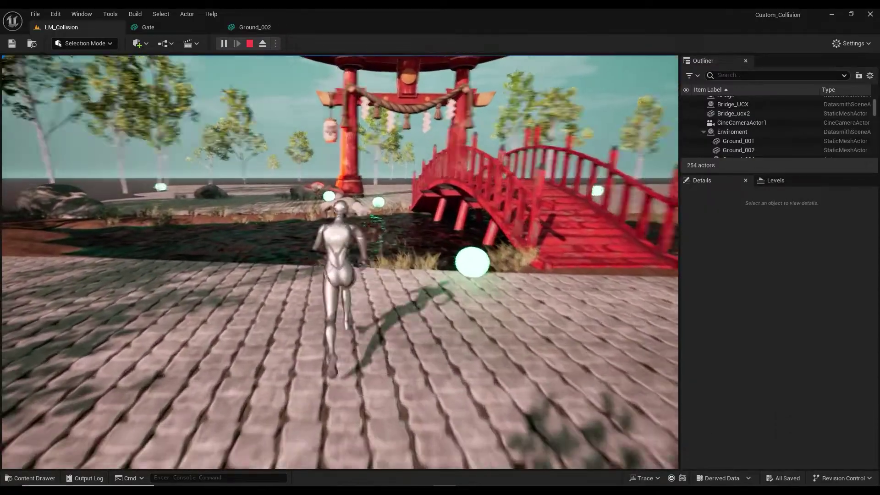
pyautogui.press('w')
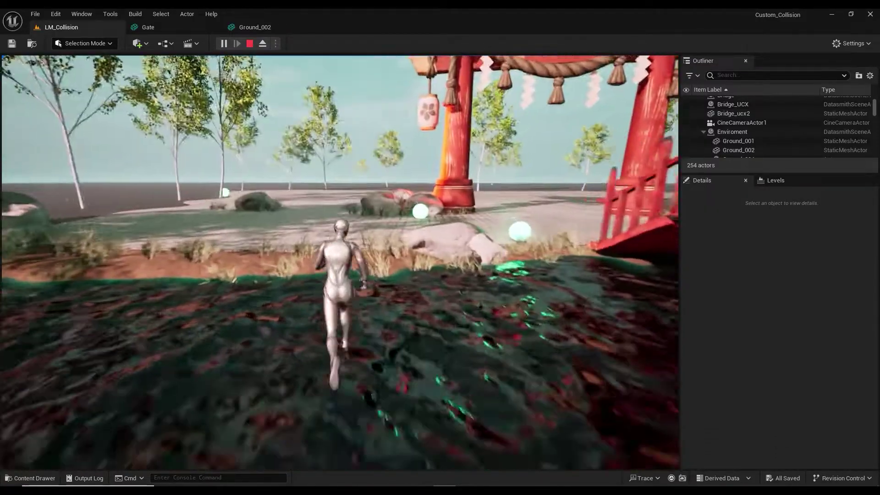
pyautogui.press('w')
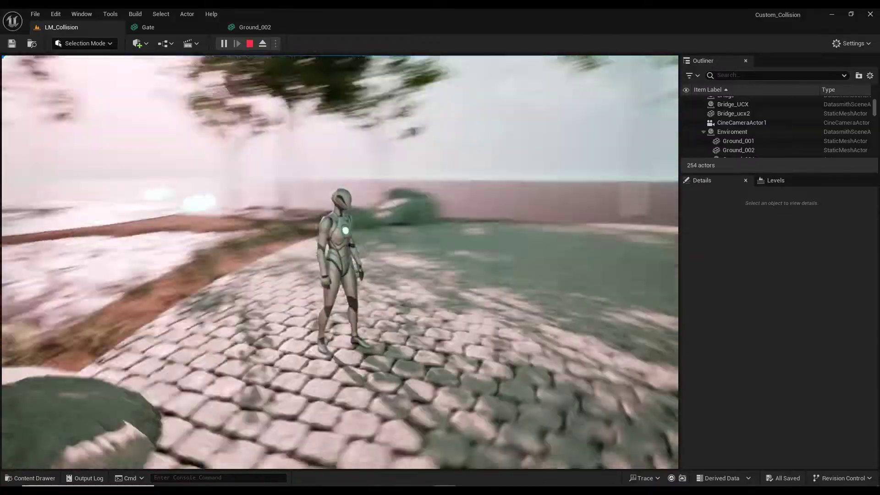
pyautogui.press('w')
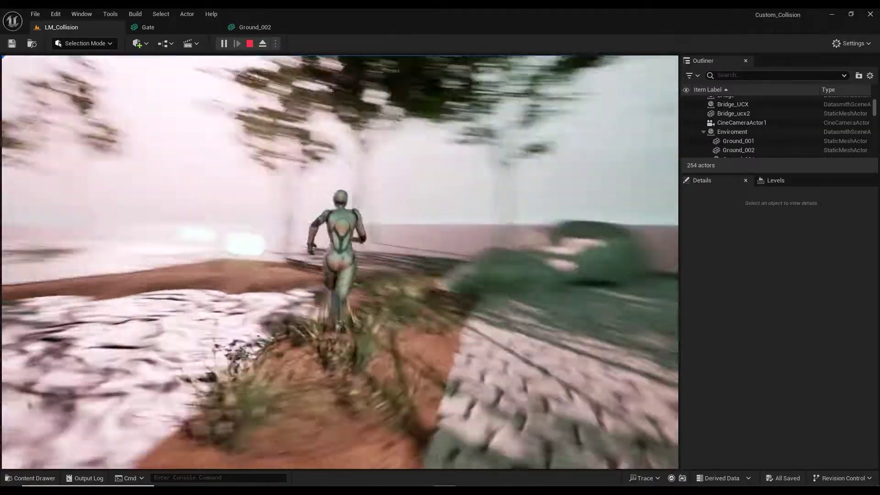
pyautogui.press('w')
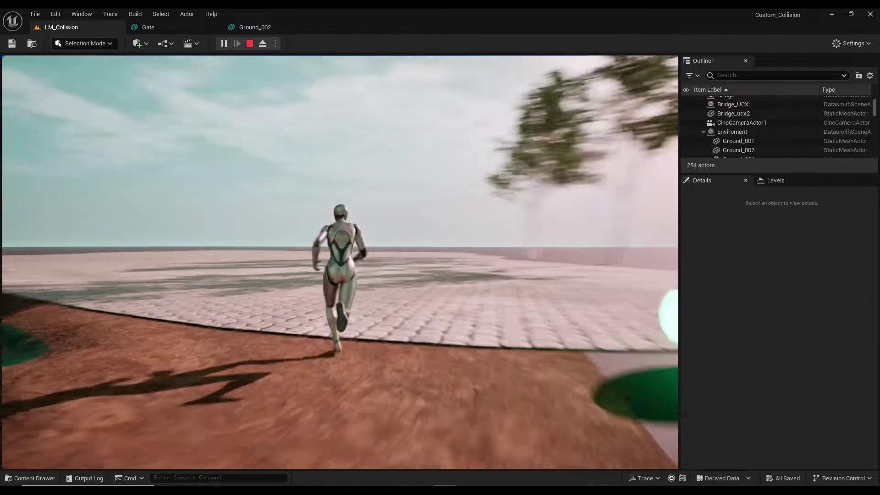
pyautogui.press('w')
pyautogui.press('s')
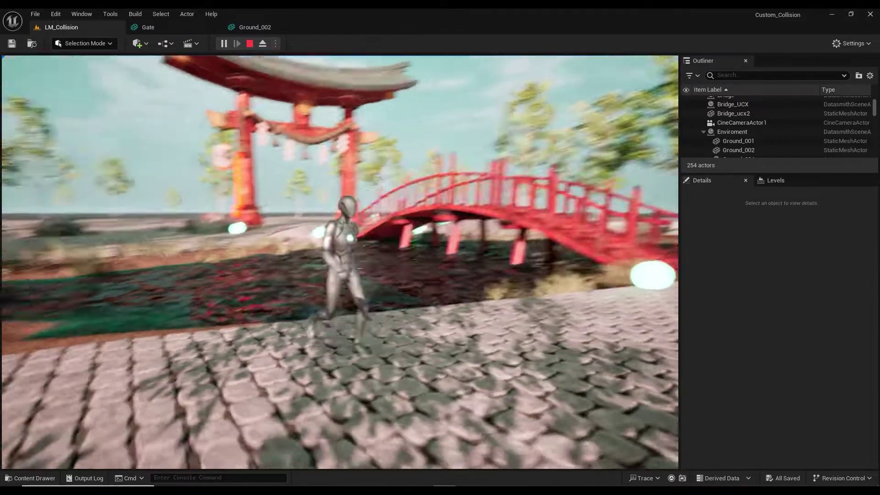
pyautogui.press('Escape')
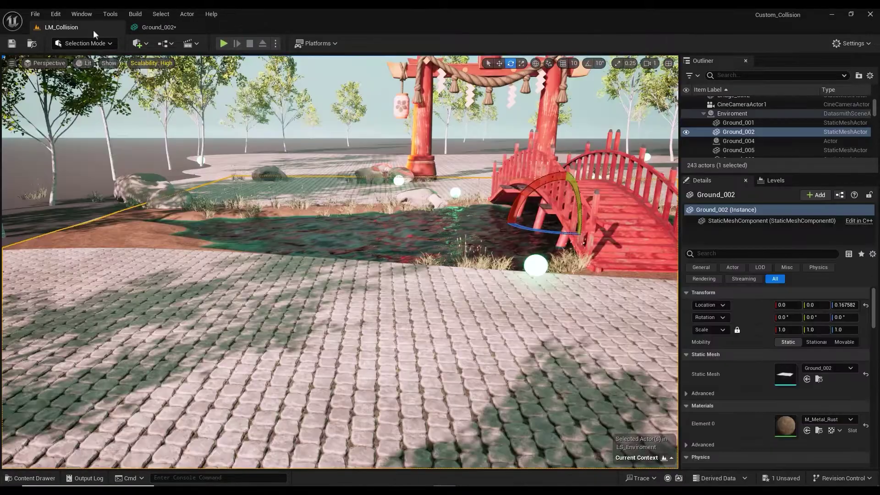
# In Modeling mode, apply Mesh To Collision to Ground_002 with the collision type set to Use Complex as Simple.
pyautogui.click(93, 43)
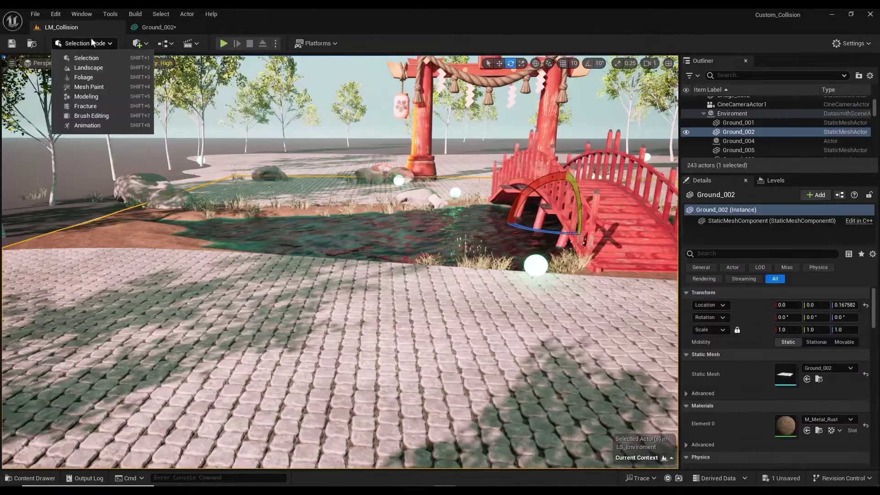
pyautogui.click(89, 97)
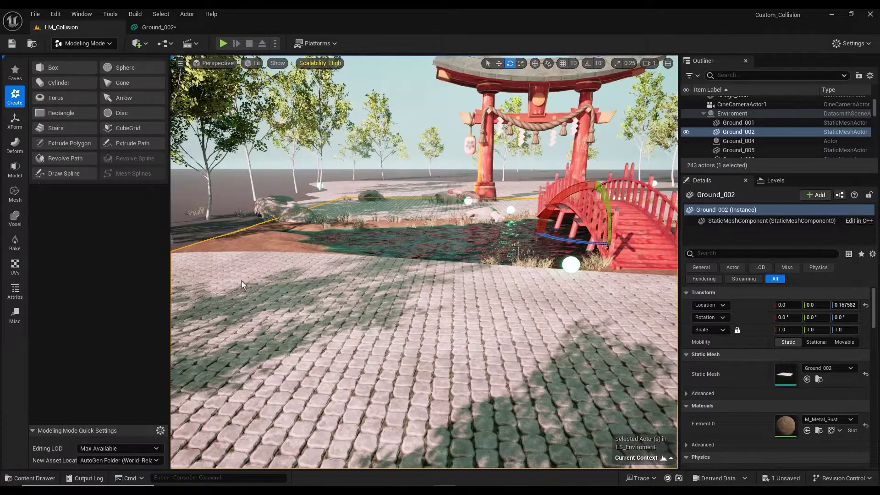
pyautogui.click(15, 294)
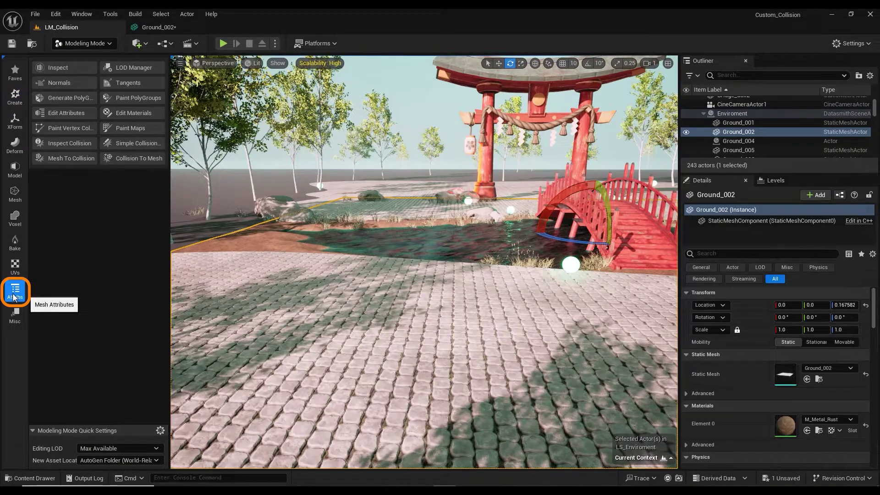
pyautogui.click(67, 158)
pyautogui.click(115, 274)
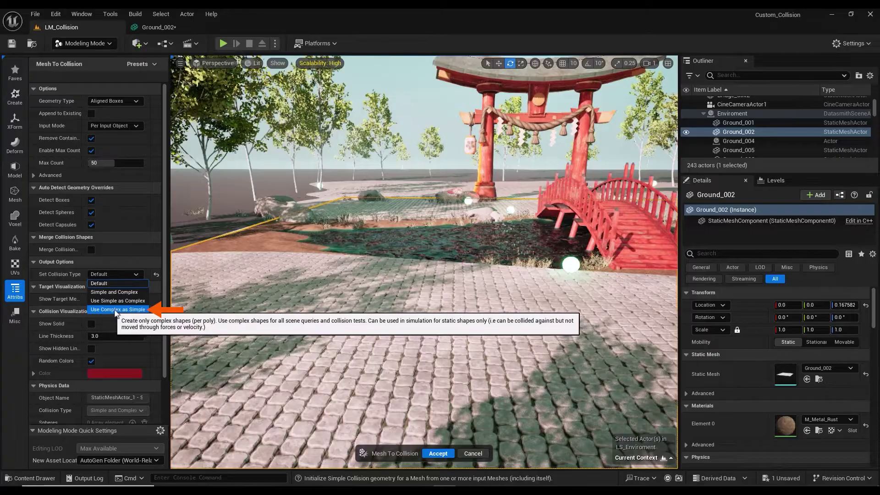
pyautogui.click(124, 311)
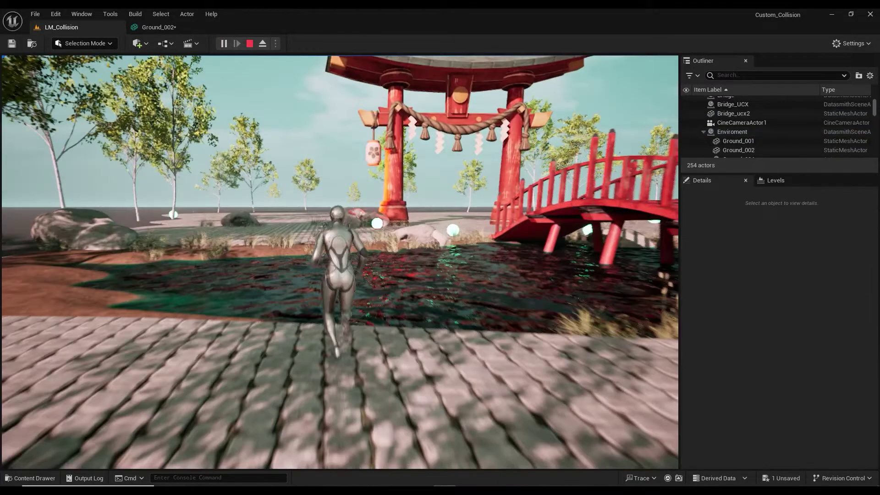
# Play-test the level by running the character through the pond, around its banks and against the bridge.
pyautogui.press('w')
pyautogui.press('w')
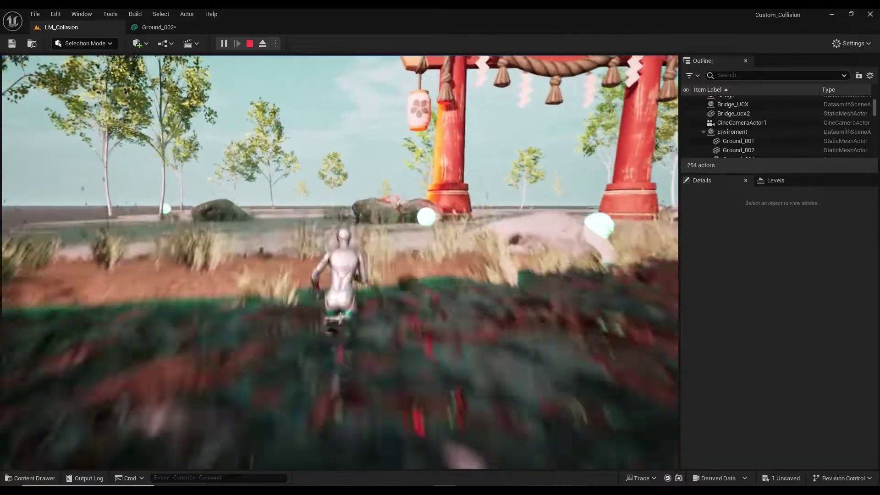
pyautogui.press('w')
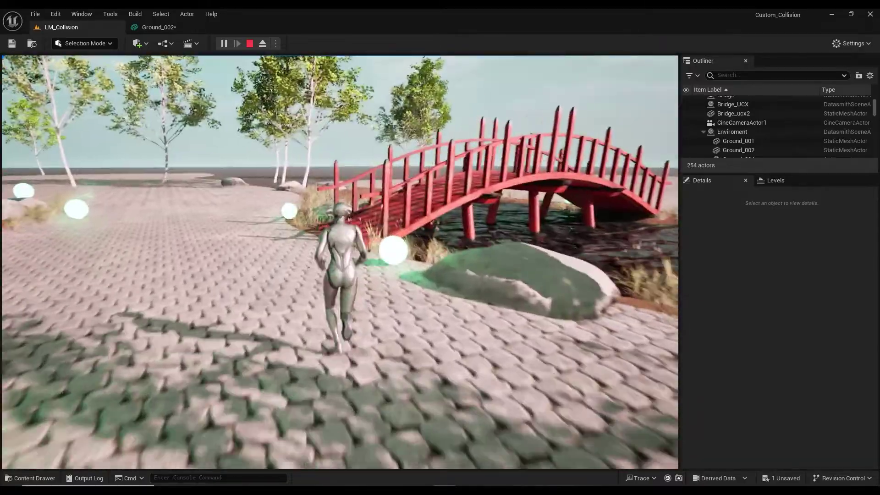
pyautogui.press('w')
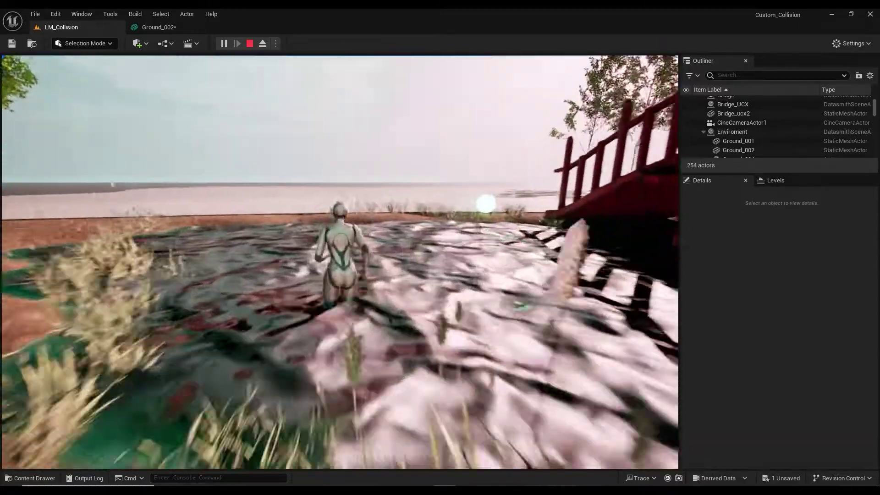
pyautogui.press('w')
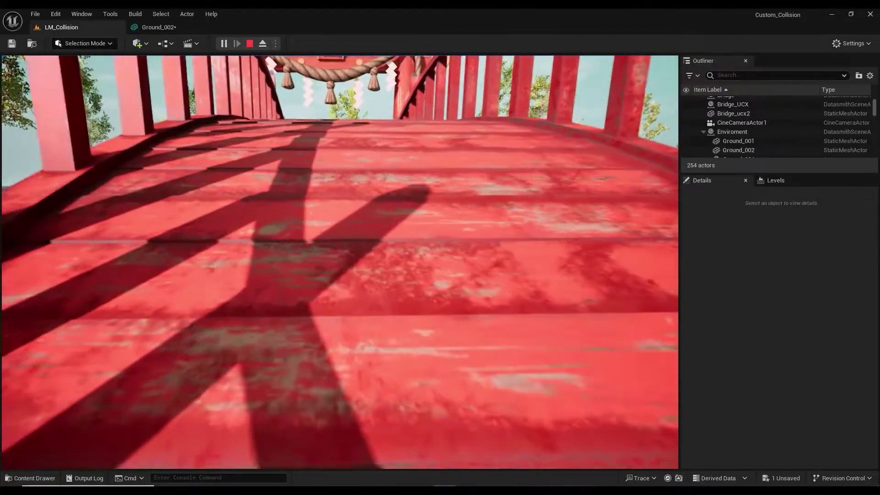
pyautogui.press('s')
pyautogui.press('w')
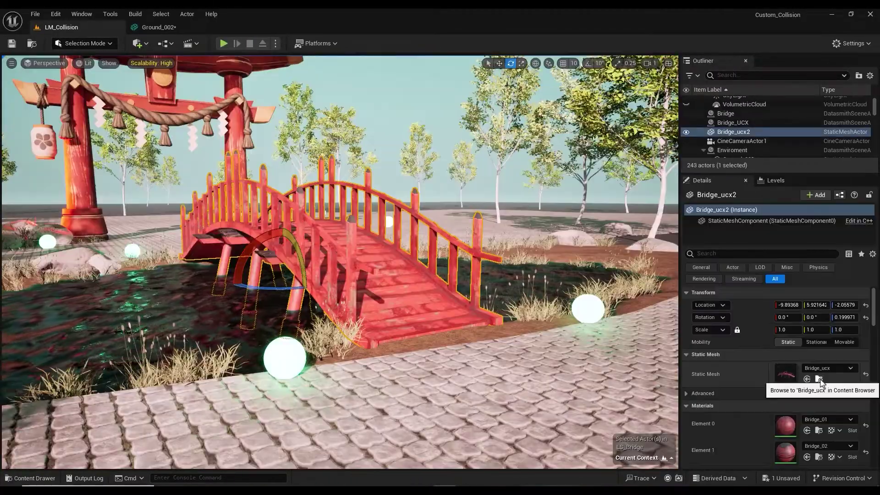
# Open the bridge's Bridge_ucx static mesh for editing and display its complex collision.
pyautogui.click(820, 379)
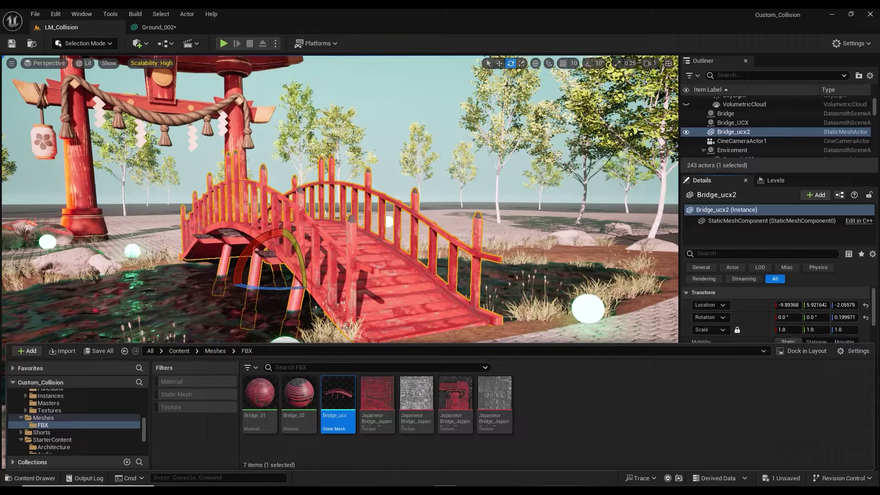
pyautogui.doubleClick(338, 395)
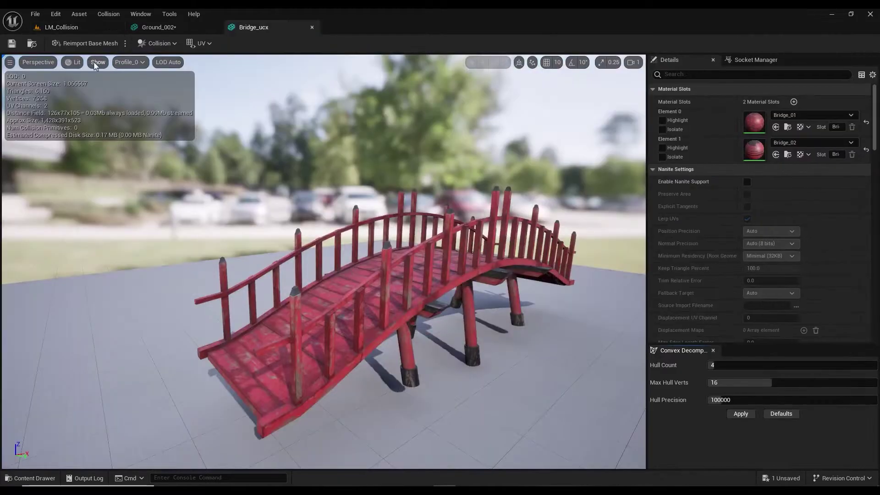
pyautogui.click(95, 63)
pyautogui.click(98, 216)
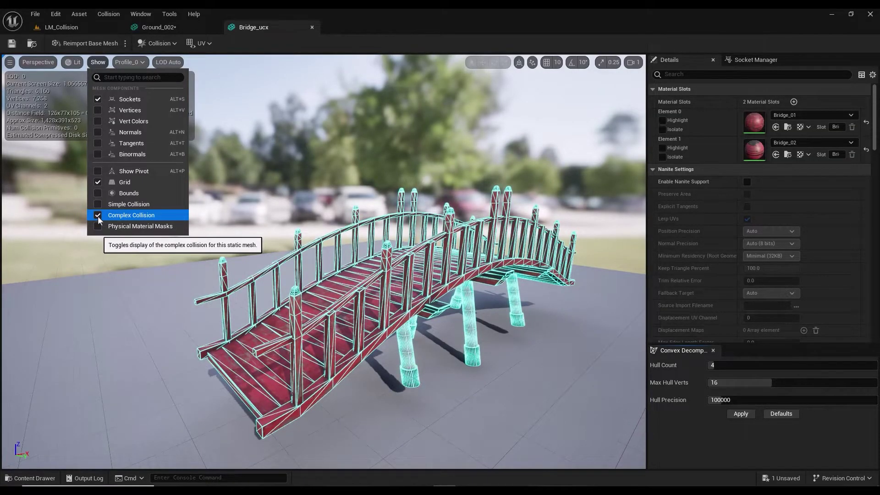
# Open the Collision Complexity choices in the bridge static mesh's collision settings.
pyautogui.click(822, 216)
pyautogui.scroll(-15, 799, 254)
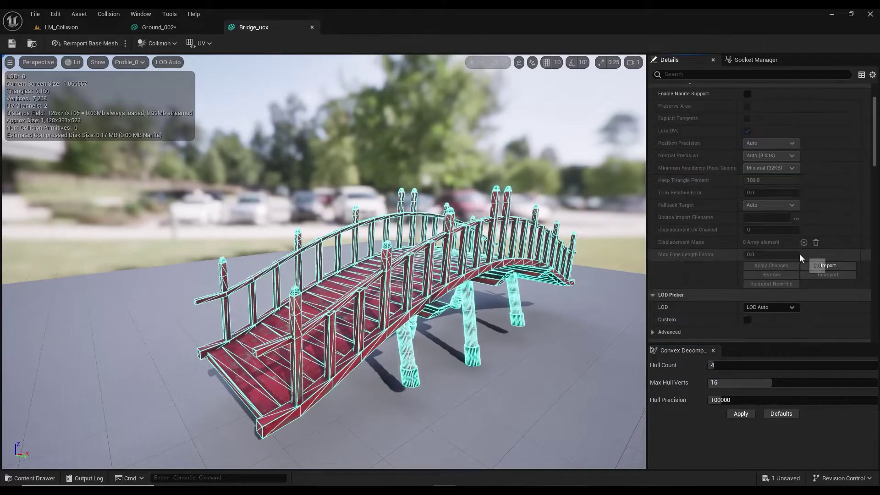
pyautogui.scroll(-5, 805, 249)
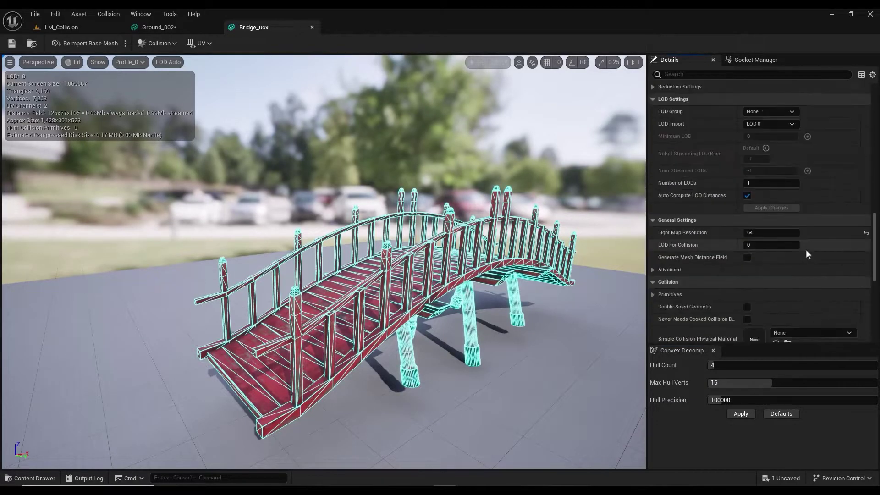
pyautogui.scroll(-10, 806, 249)
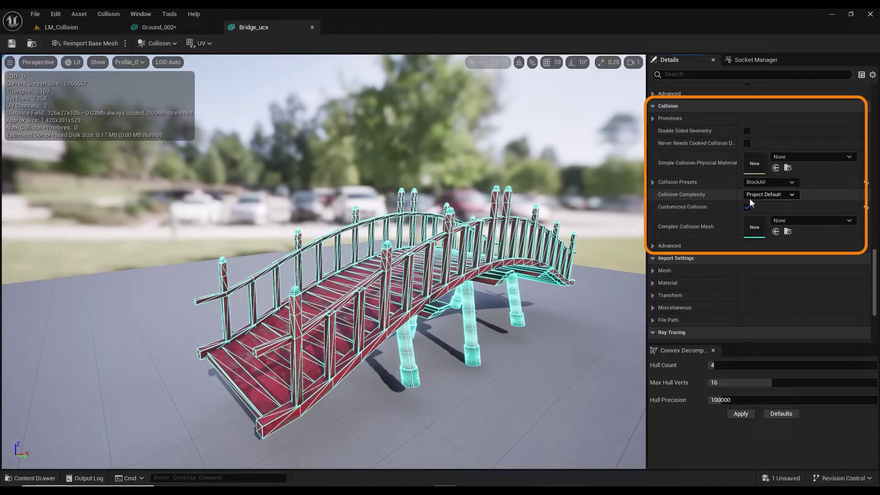
pyautogui.click(779, 196)
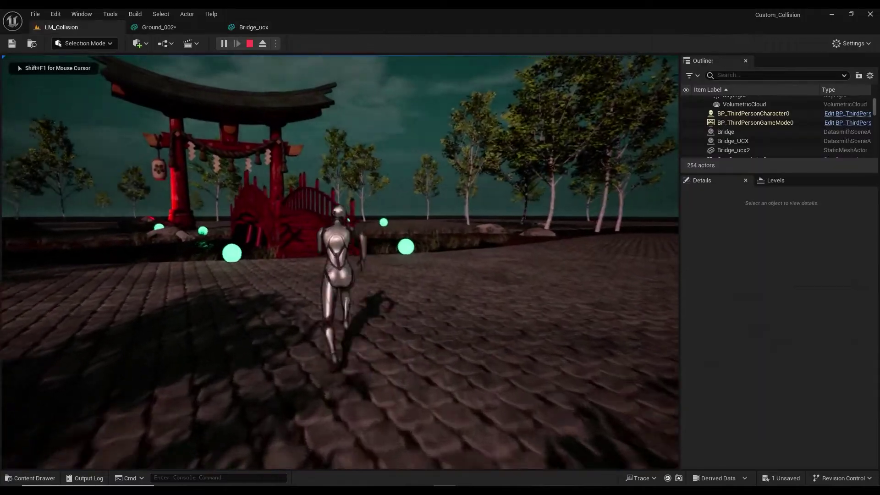
# Play-test the bridge collision by running the character over the deck and along the railings, and end the session.
pyautogui.press('w')
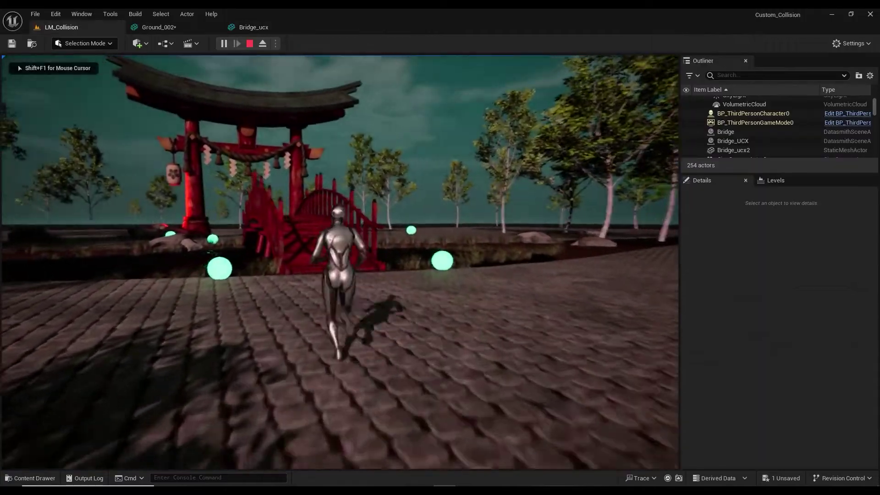
pyautogui.press('w')
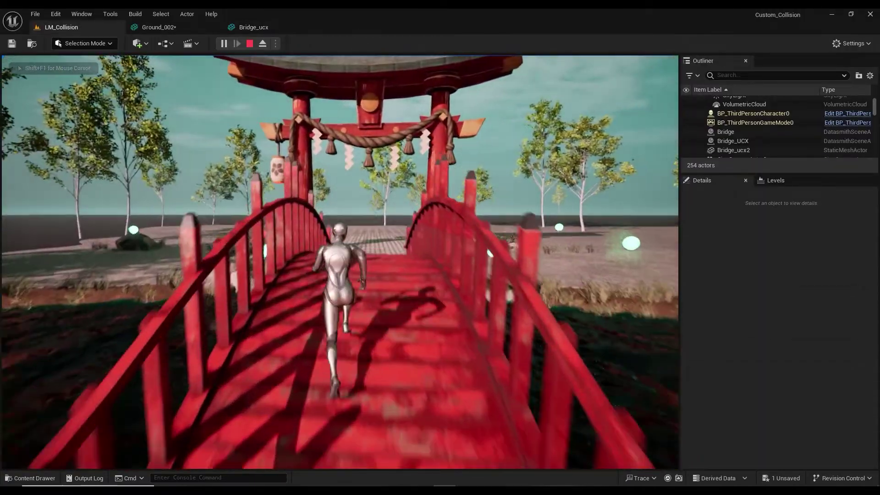
pyautogui.press('w')
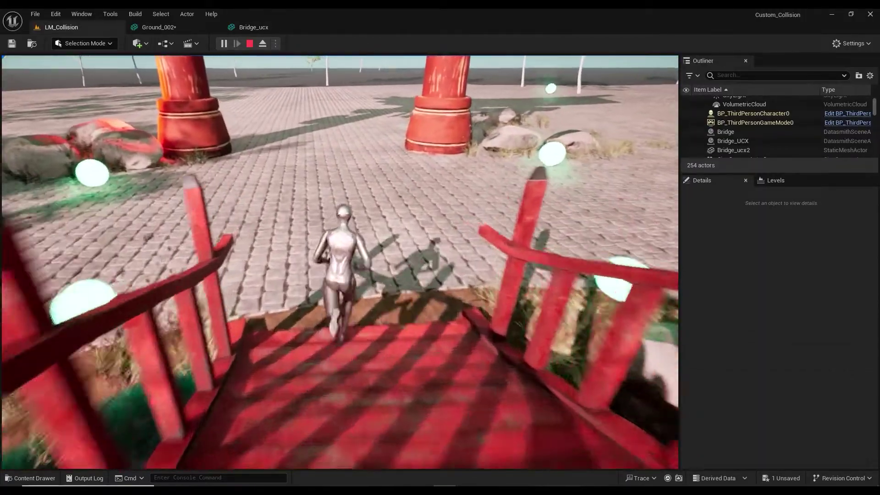
pyautogui.press('w')
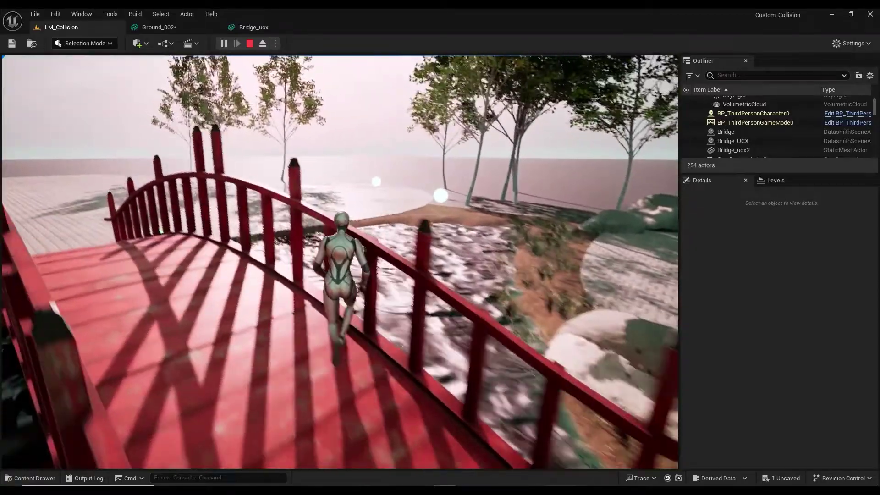
pyautogui.press('w')
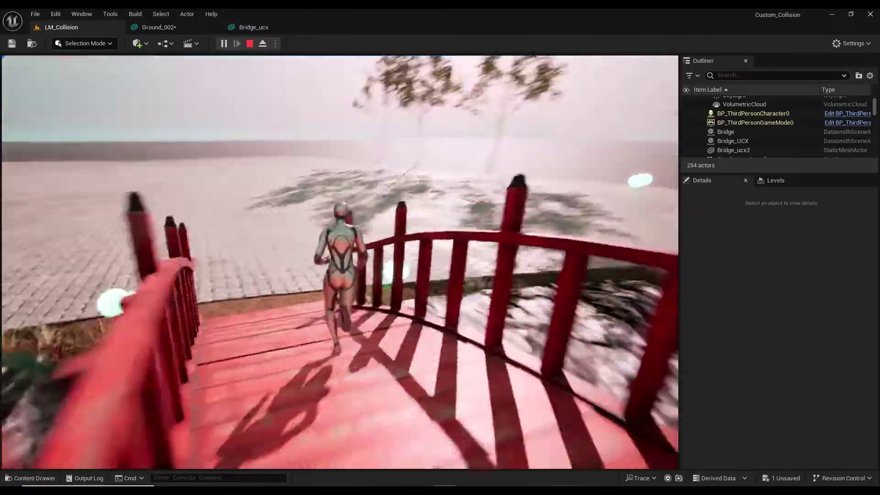
pyautogui.press('Escape')
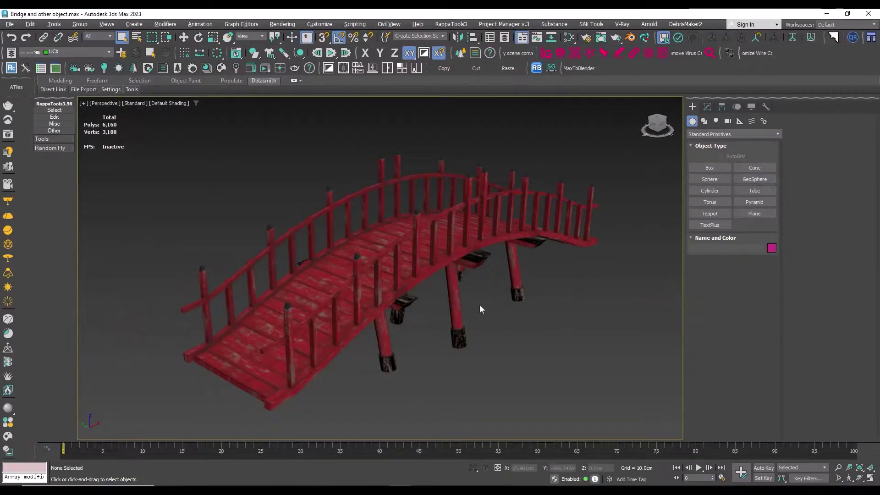
# Switch to 3ds Max, select the bridge model and copy its object name.
pyautogui.click(384, 255)
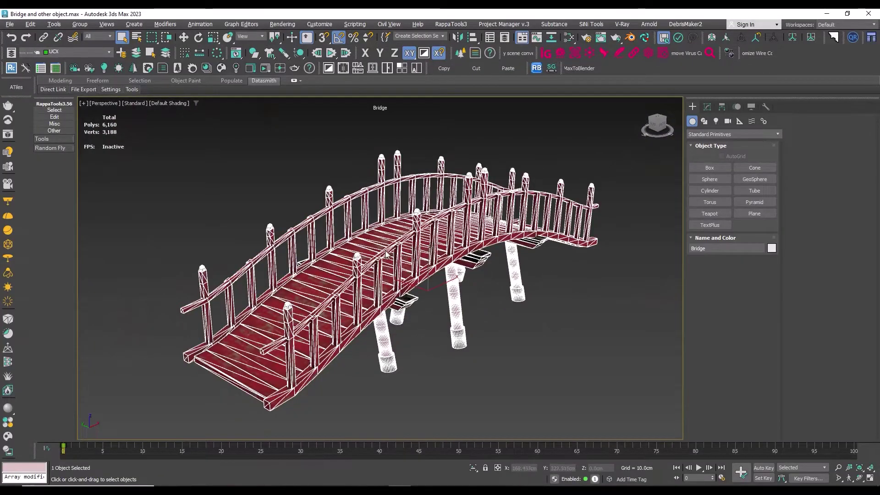
pyautogui.click(606, 301)
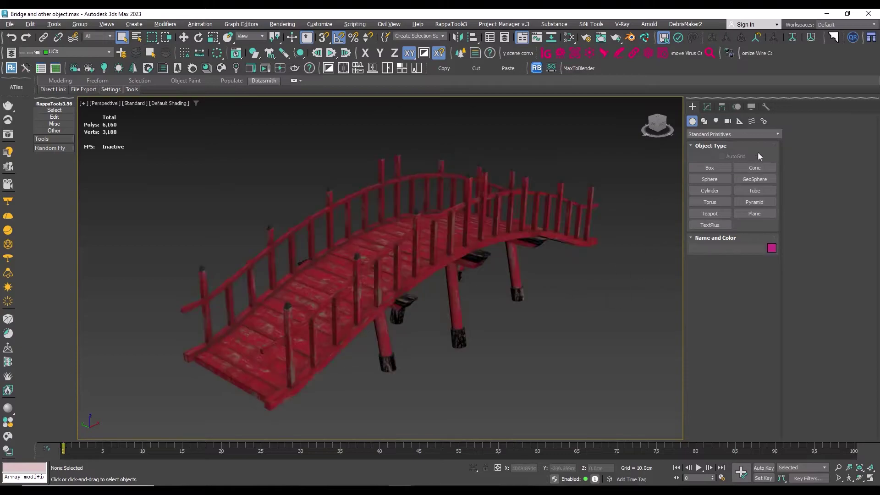
pyautogui.click(436, 257)
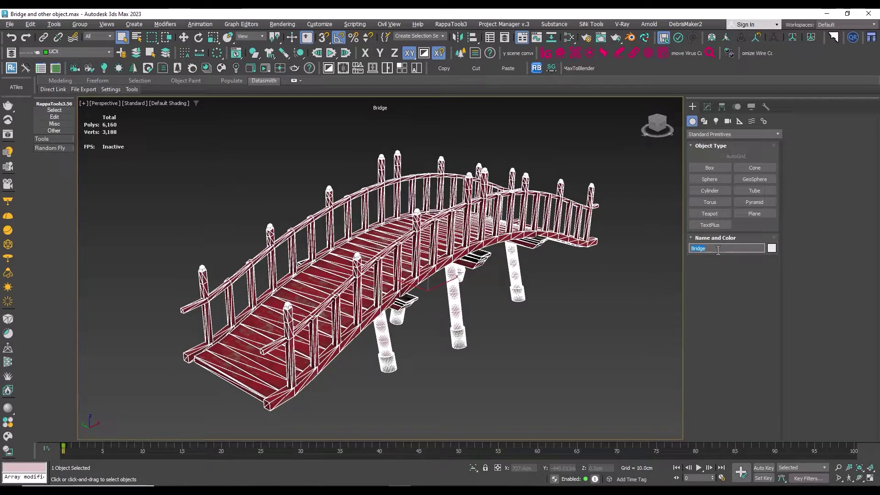
pyautogui.rightClick(700, 253)
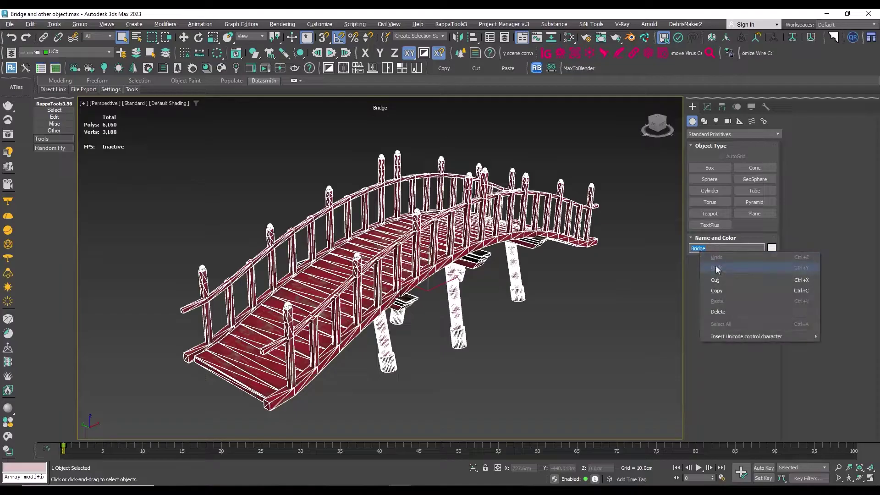
pyautogui.click(717, 288)
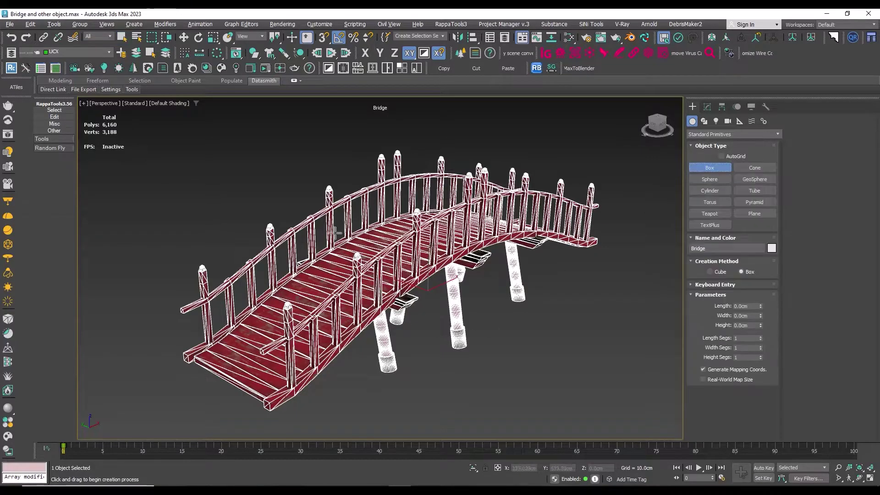
# Create a box along one bridge railing, about 29 cm long, 1434 cm wide and 143 cm high, with 10 width segments.
pyautogui.press('t')
pyautogui.moveTo(150, 193); pyautogui.dragTo(249, 198)
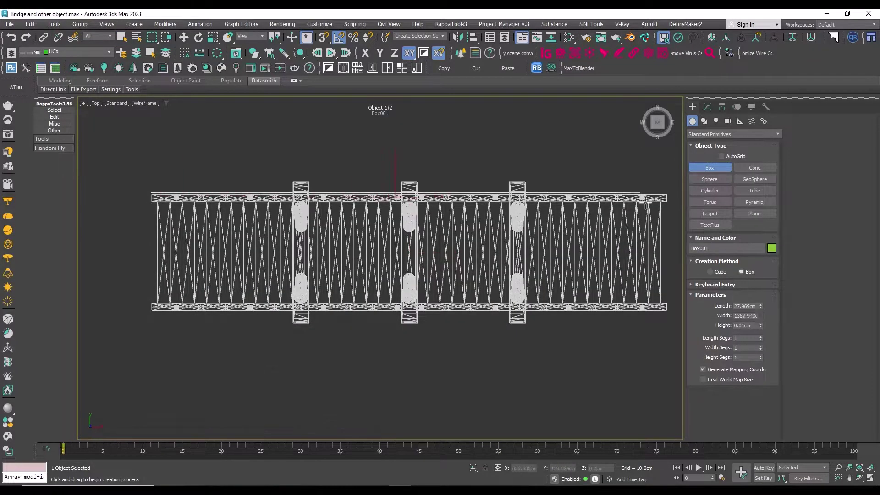
pyautogui.moveTo(645, 201); pyautogui.dragTo(670, 202)
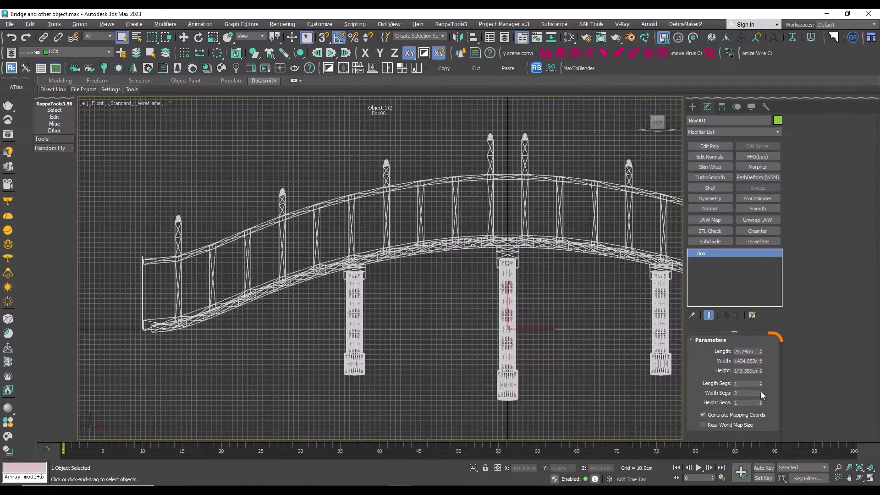
pyautogui.click(761, 392)
pyautogui.click(760, 391)
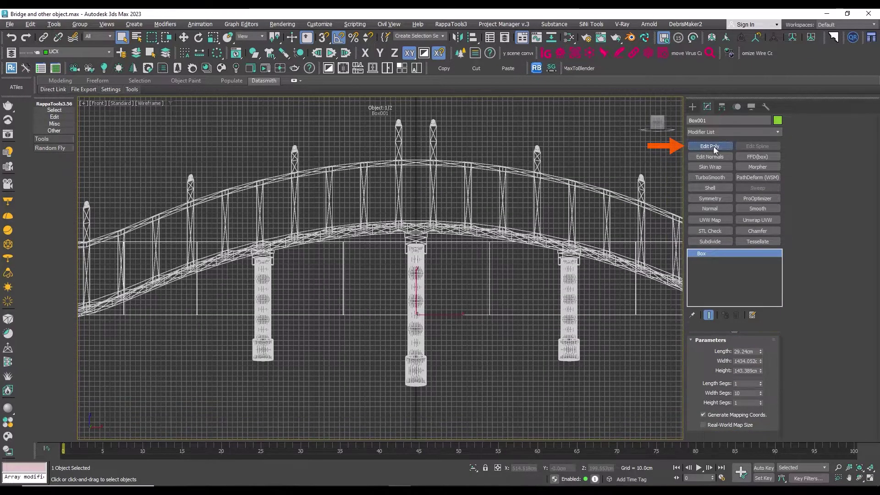
# Add an Edit Poly modifier to the railing box and raise its vertices to follow the arch of the bridge.
pyautogui.click(710, 146)
pyautogui.press('1')
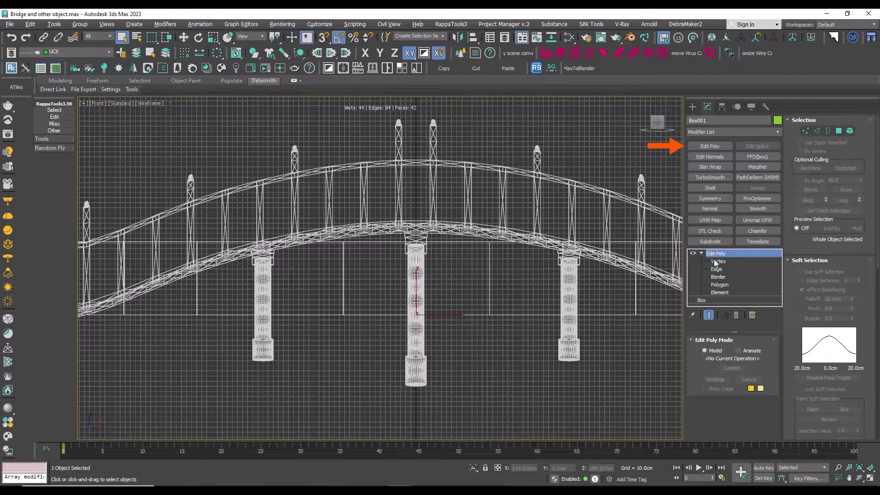
pyautogui.scroll(-2, 372, 267)
pyautogui.scroll(3, 414, 260)
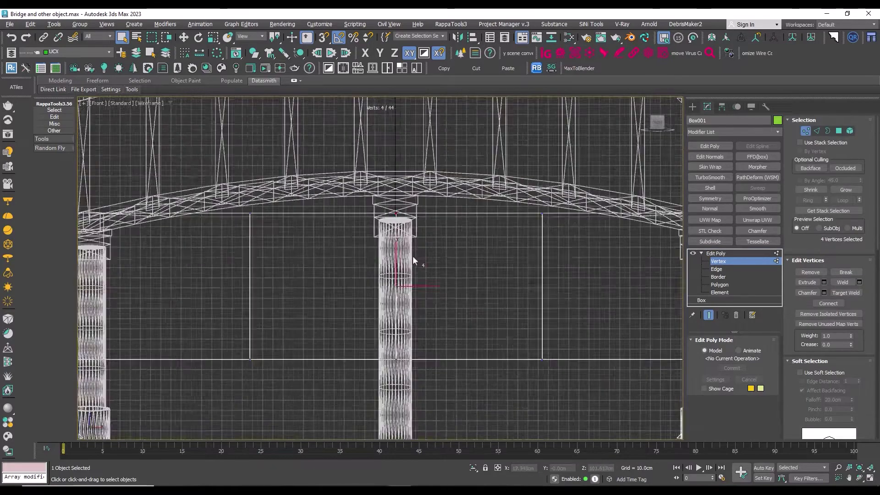
pyautogui.scroll(-2, 413, 259)
pyautogui.press('w')
pyautogui.moveTo(404, 235); pyautogui.dragTo(404, 156)
pyautogui.moveTo(404, 245); pyautogui.dragTo(405, 179)
pyautogui.moveTo(405, 237); pyautogui.dragTo(475, 226, button='middle')
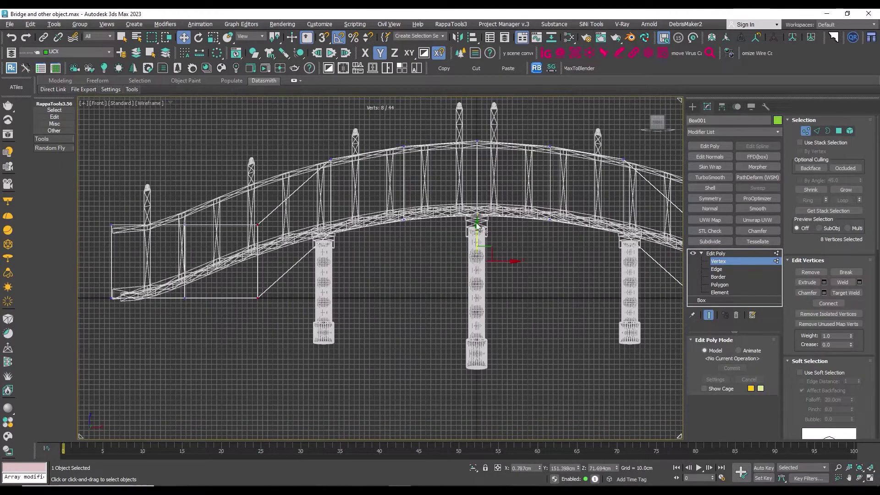
pyautogui.moveTo(475, 225); pyautogui.dragTo(475, 183)
pyautogui.moveTo(570, 253); pyautogui.dragTo(224, 230, button='middle')
pyautogui.press('1')
pyautogui.moveTo(94, 164)
pyautogui.mouseDown(button='middle')
pyautogui.moveTo(392, 228)
pyautogui.moveTo(383, 308)
pyautogui.moveTo(527, 305)
pyautogui.mouseUp(button='middle')
pyautogui.press('p')
pyautogui.moveTo(527, 305)
pyautogui.mouseDown(button='middle')
pyautogui.moveTo(344, 307)
pyautogui.moveTo(317, 287)
pyautogui.mouseUp(button='middle')
pyautogui.moveTo(243, 233); pyautogui.dragTo(241, 234)
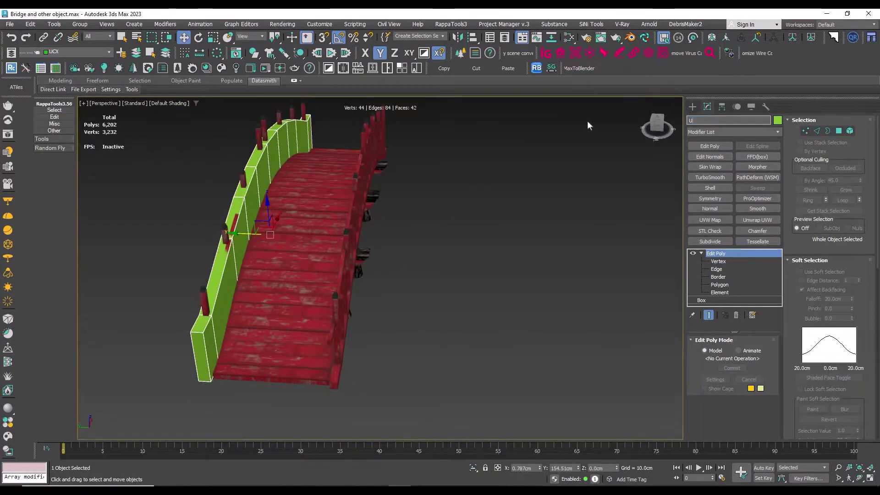
# Rename the railing collision box UCX_Bridge_01 and place a copy of it on the opposite railing.
pyautogui.write('_Bridge')
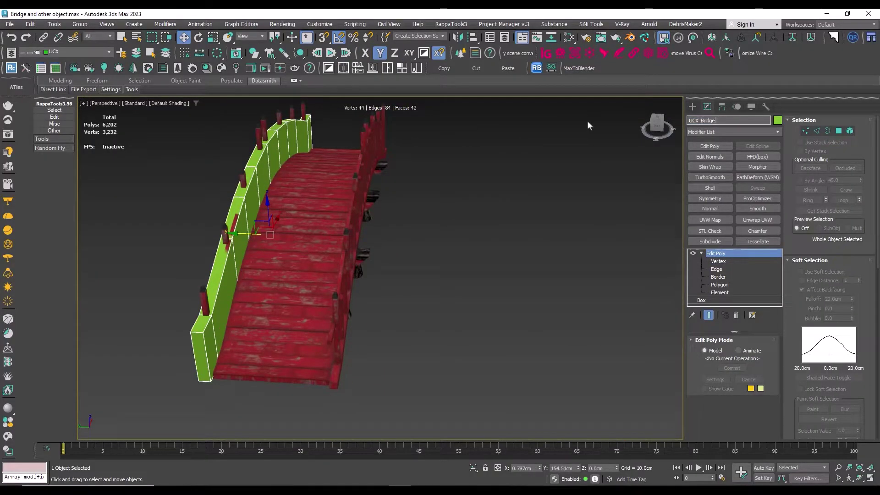
pyautogui.write('_01')
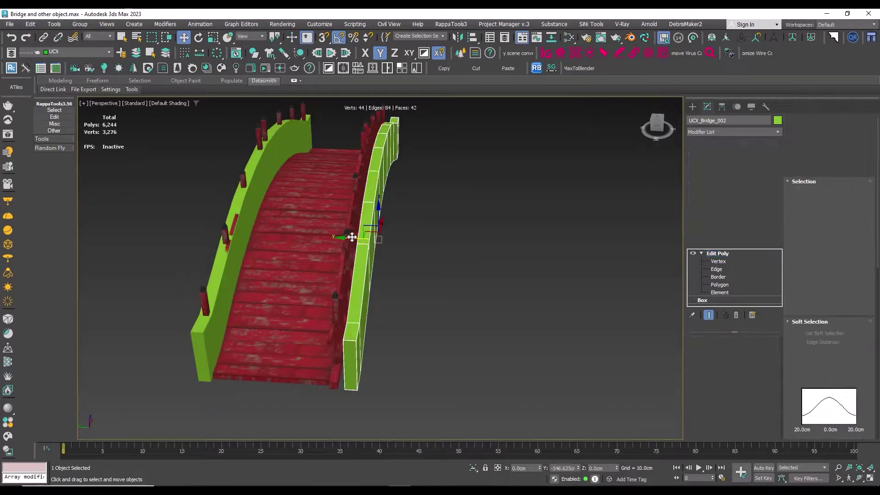
pyautogui.keyDown('alt'); pyautogui.moveTo(349, 236); pyautogui.dragTo(342, 238, button='middle'); pyautogui.keyUp('alt')
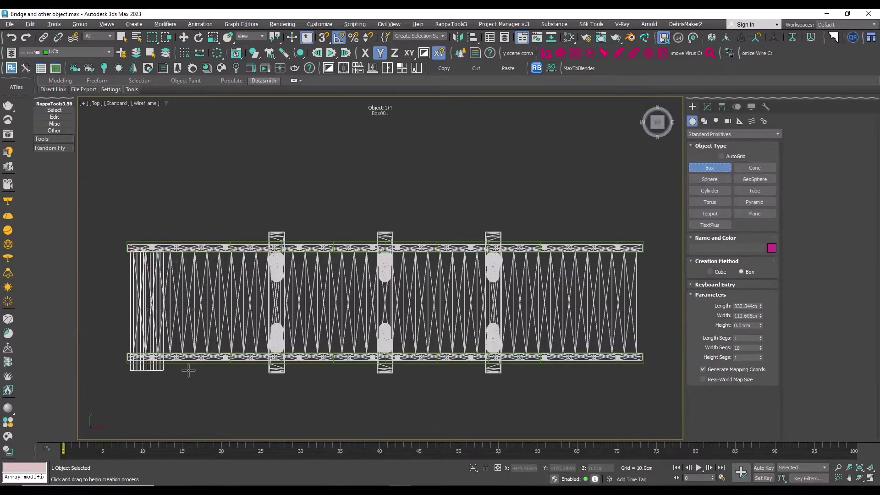
# Draw a collision box over the bridge deck between the railings, about 285 cm long and 1406 cm wide.
pyautogui.moveTo(188, 370); pyautogui.dragTo(637, 354)
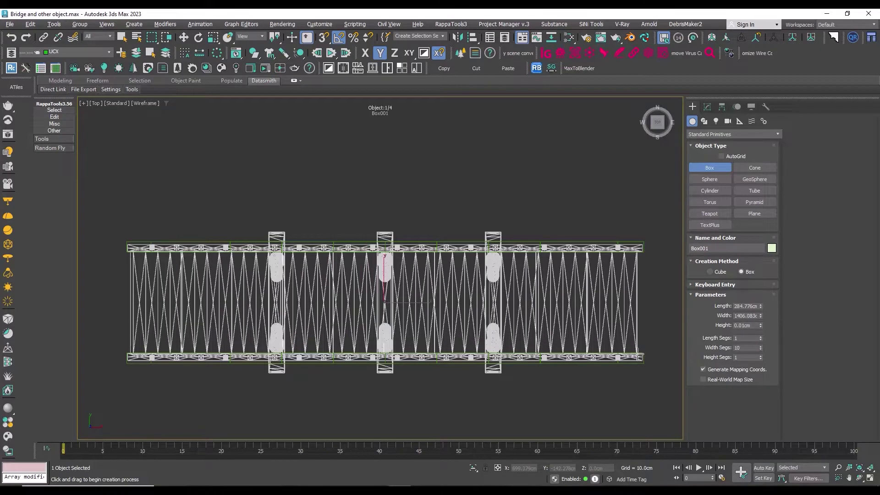
pyautogui.press('f')
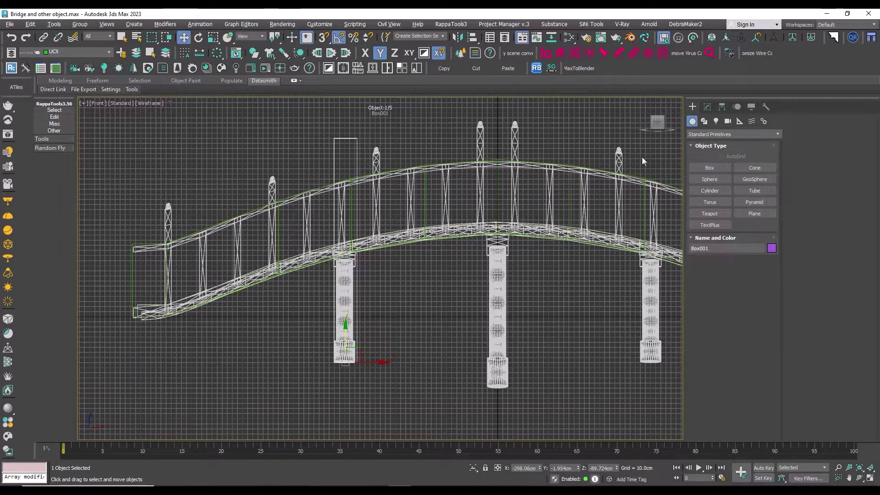
# Add an Edit Poly modifier to the box around the bridge's support pillars and lower its top vertices beneath the deck.
pyautogui.click(707, 107)
pyautogui.click(701, 253)
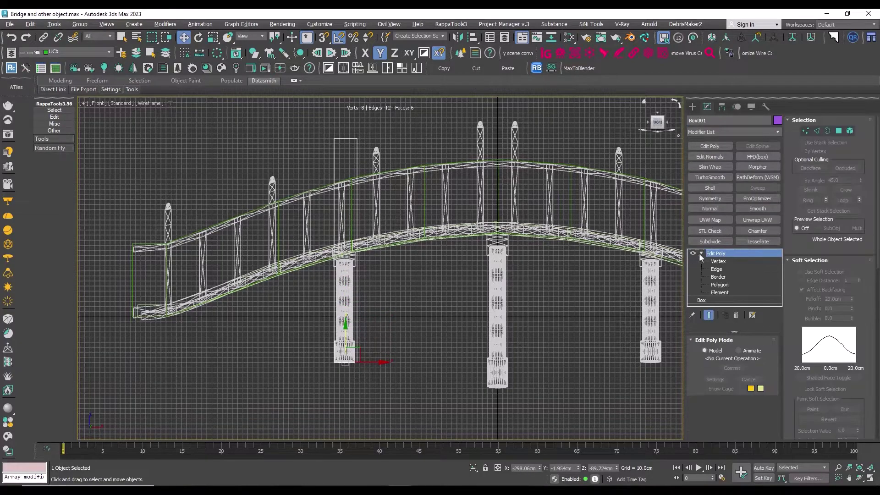
pyautogui.click(717, 262)
pyautogui.moveTo(347, 138); pyautogui.dragTo(347, 147)
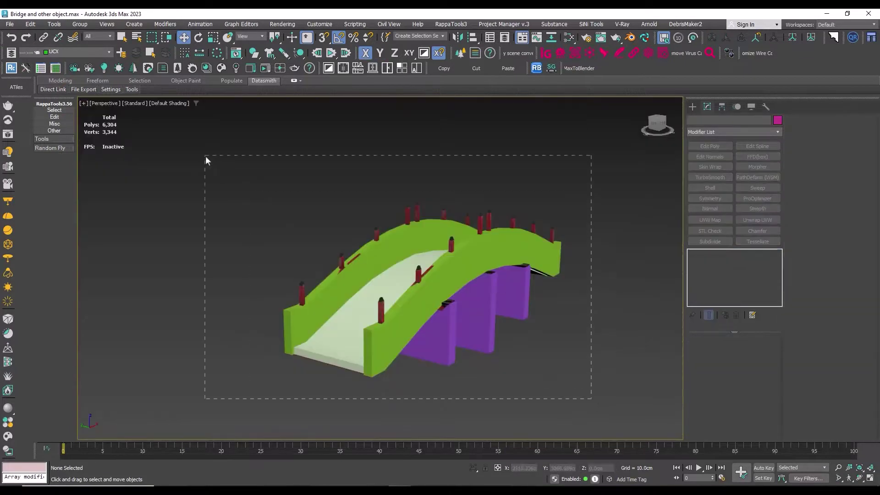
# Select the bridge together with all its collision boxes and start exporting the selection as FBX.
pyautogui.moveTo(206, 156); pyautogui.dragTo(205, 157)
pyautogui.keyDown('alt'); pyautogui.moveTo(493, 173); pyautogui.dragTo(478, 175, button='middle'); pyautogui.keyUp('alt')
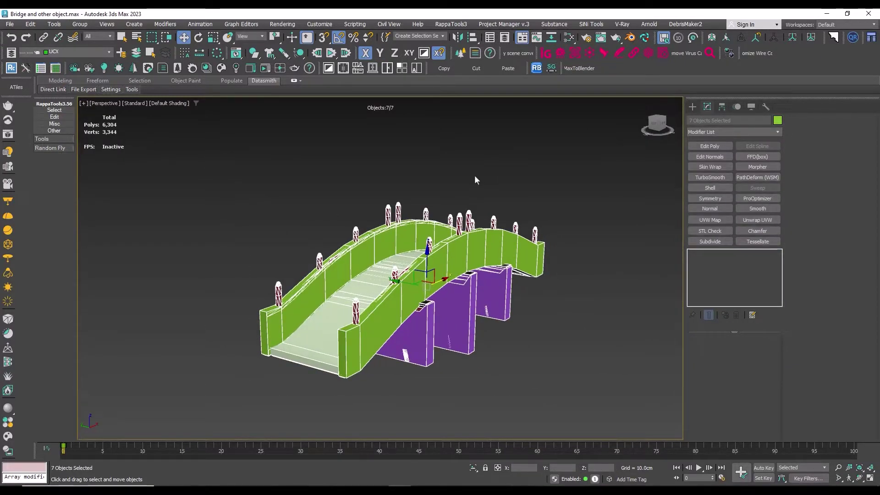
pyautogui.click(10, 24)
pyautogui.moveTo(46, 170)
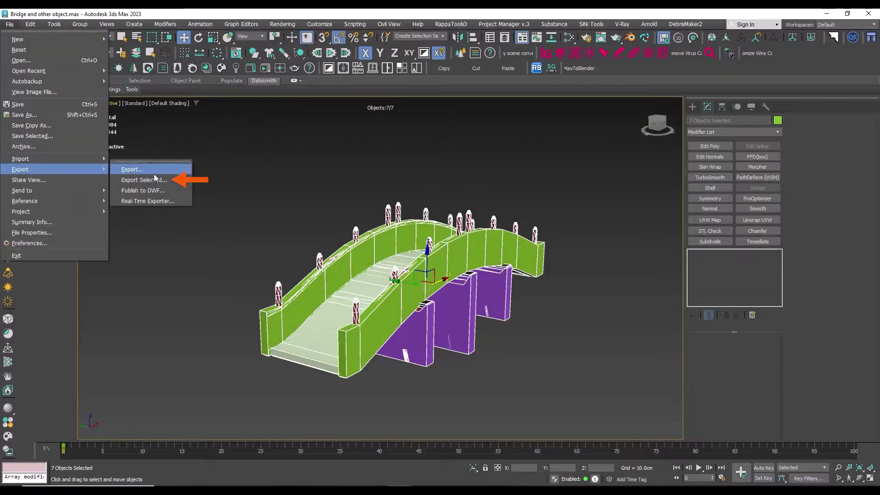
pyautogui.click(156, 181)
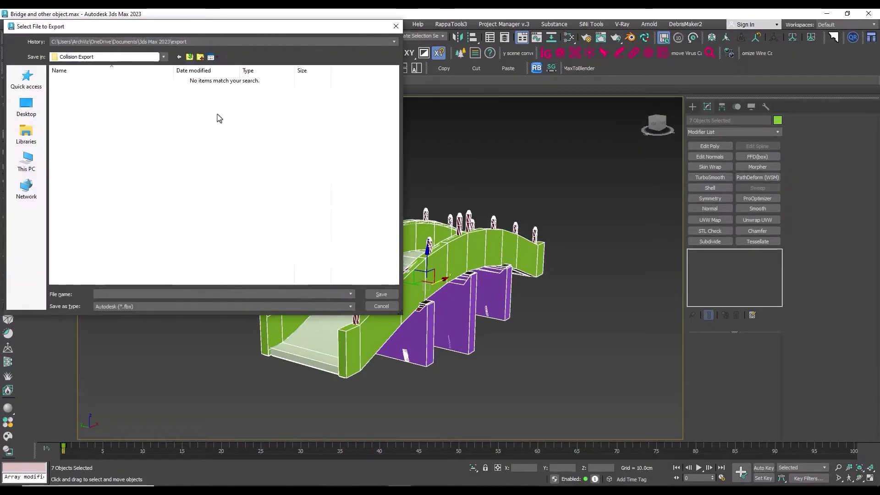
# Create and name a new folder for the bridge export inside the Collision Export directory.
pyautogui.rightClick(69, 94)
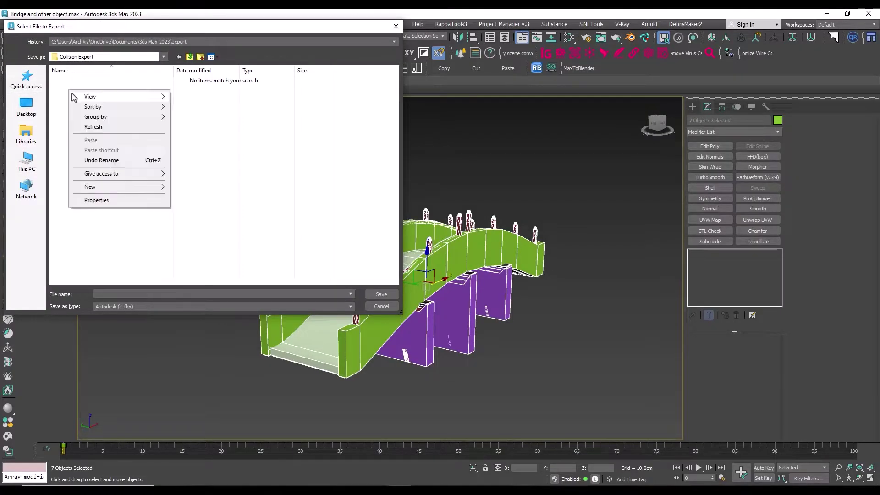
pyautogui.click(201, 187)
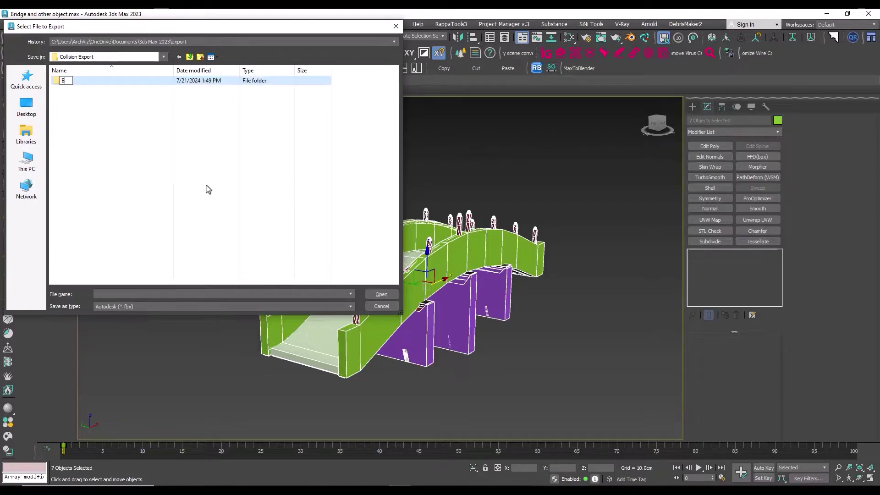
pyautogui.press('Return')
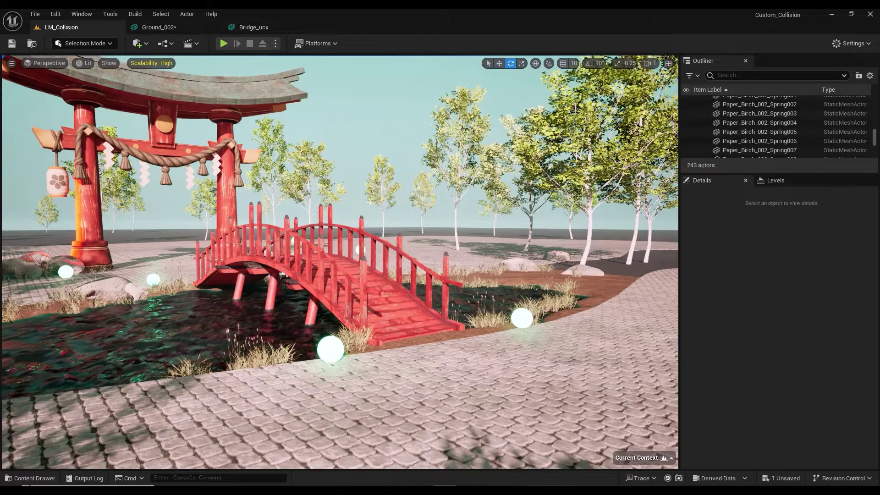
# Create a Bridge folder inside the Meshes FBX content folder and choose the exported Bridge_New FBX file for import into it.
pyautogui.click(26, 478)
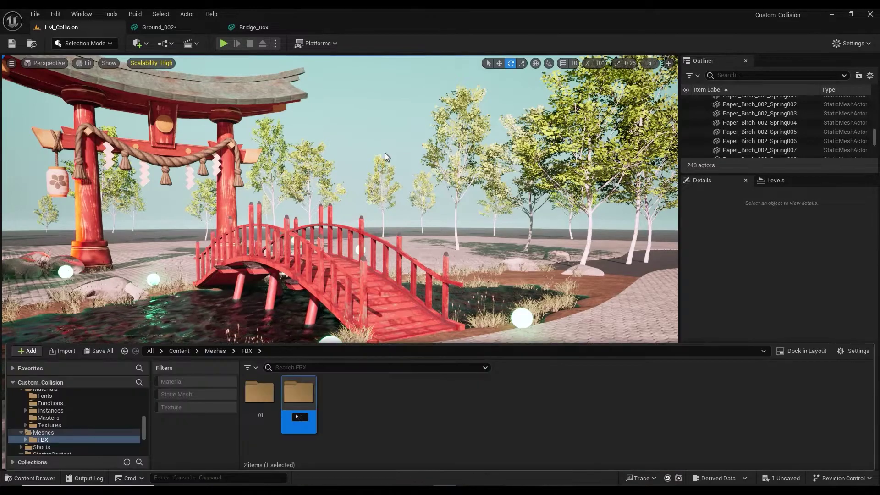
pyautogui.doubleClick(297, 394)
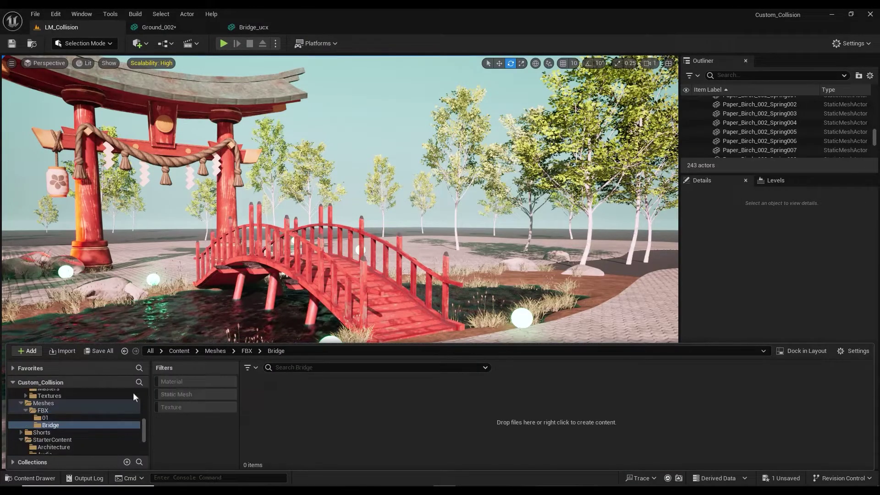
pyautogui.click(64, 351)
pyautogui.doubleClick(168, 73)
pyautogui.doubleClick(175, 73)
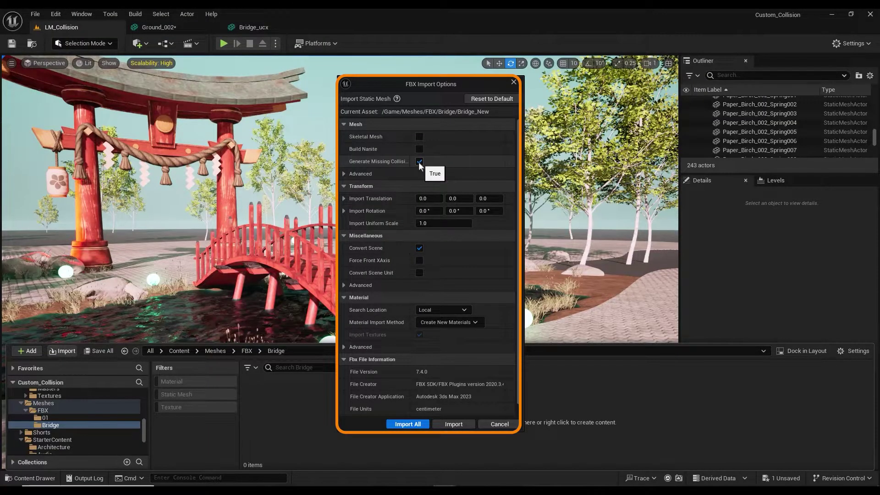
# Turn off Generate Missing Collision in the FBX import options and import the Bridge_New mesh.
pyautogui.click(419, 161)
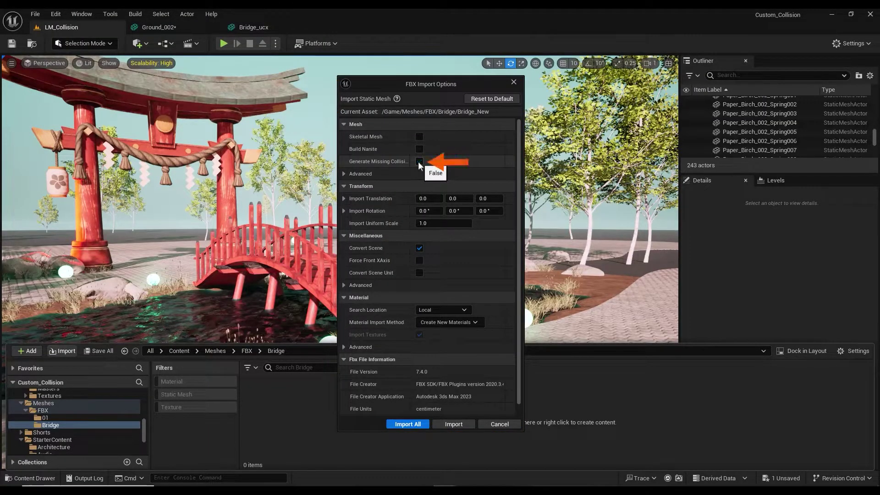
pyautogui.scroll(-1, 417, 206)
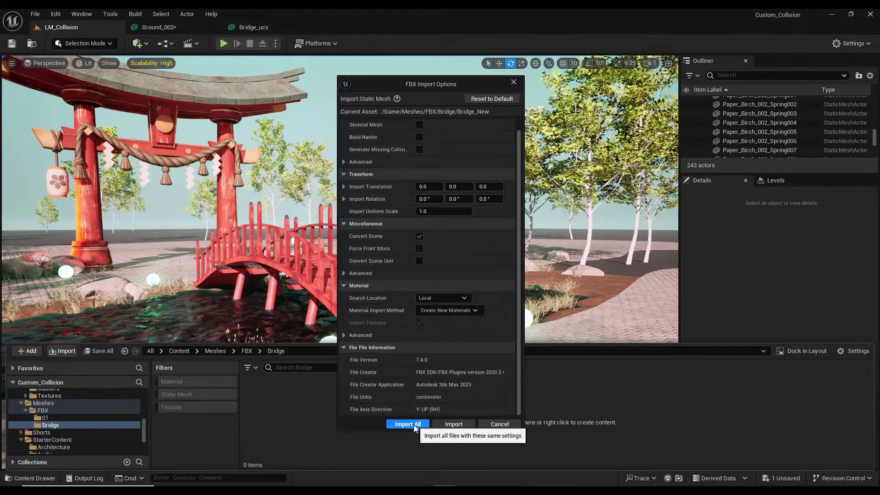
pyautogui.click(407, 424)
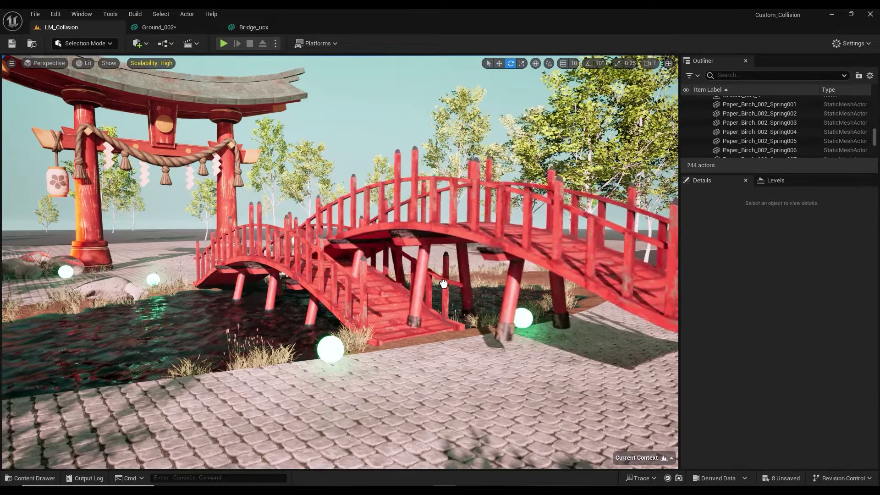
# Place Bridge_New in the level, reset its location to 0, 0, 0, and delete the old Bridge_ucx2 and Bridge_UCX actors.
pyautogui.moveTo(444, 284); pyautogui.dragTo(507, 291)
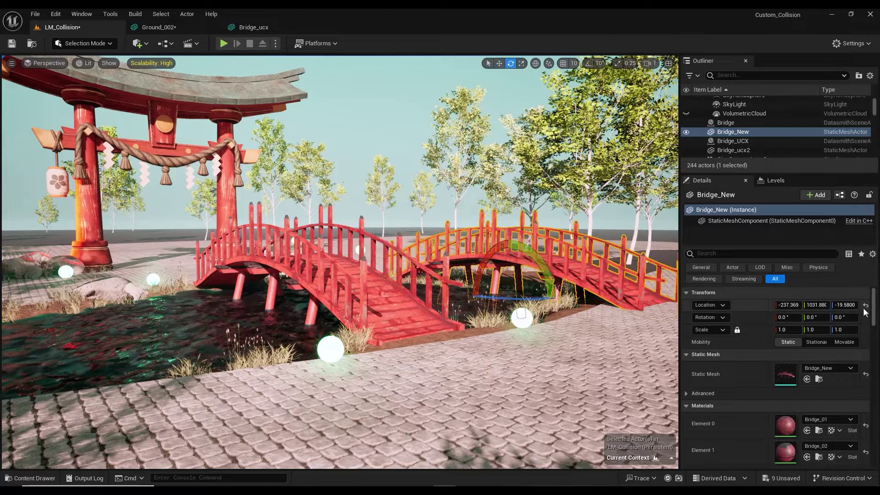
pyautogui.click(865, 306)
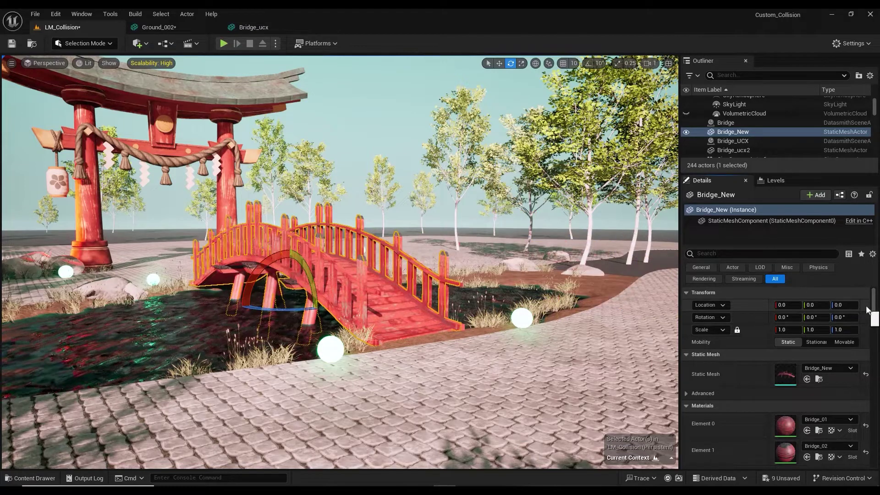
pyautogui.click(457, 288)
pyautogui.press('Delete')
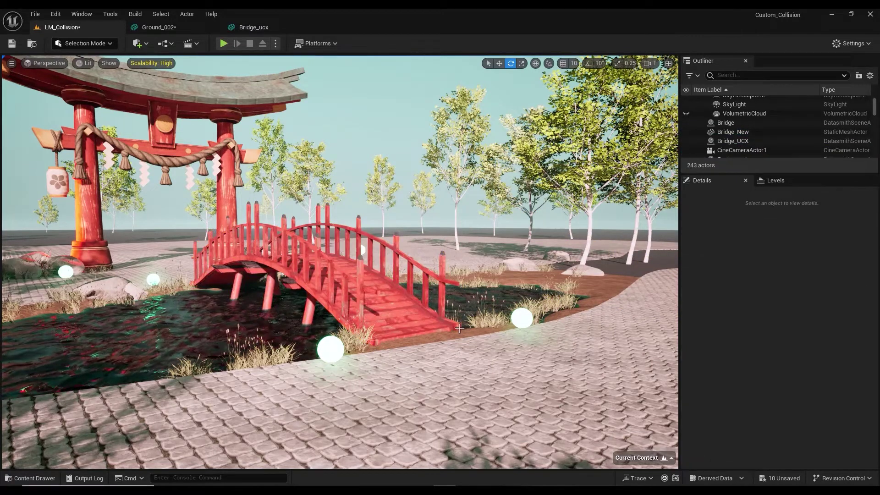
pyautogui.click(739, 141)
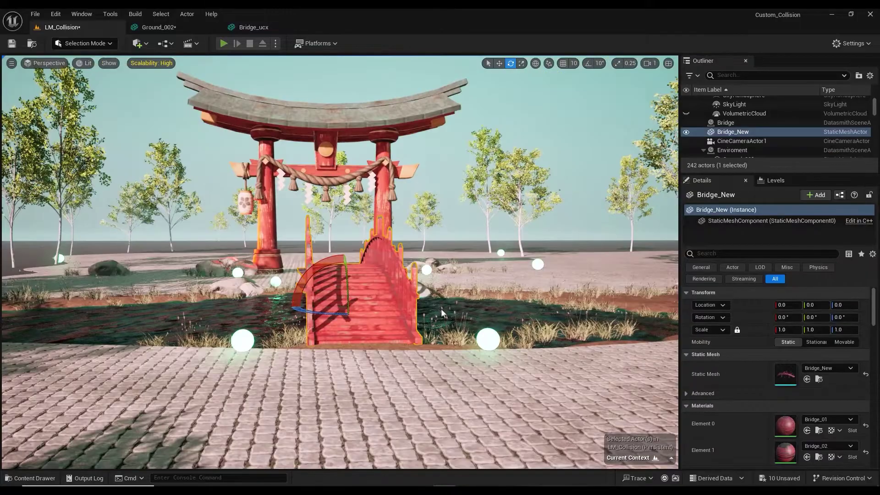
# Play the level and run the character over the new bridge to test its collision.
pyautogui.hotkey('alt', 'p')
pyautogui.click(446, 316)
pyautogui.press('w')
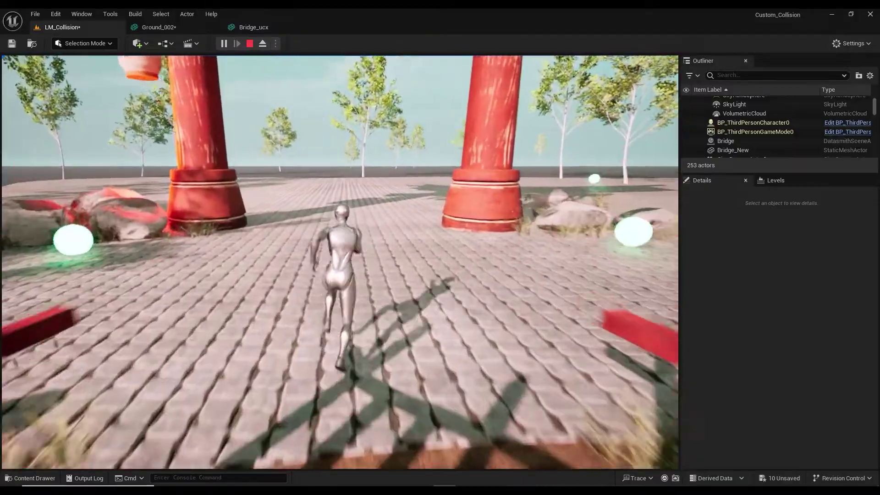
pyautogui.press('w')
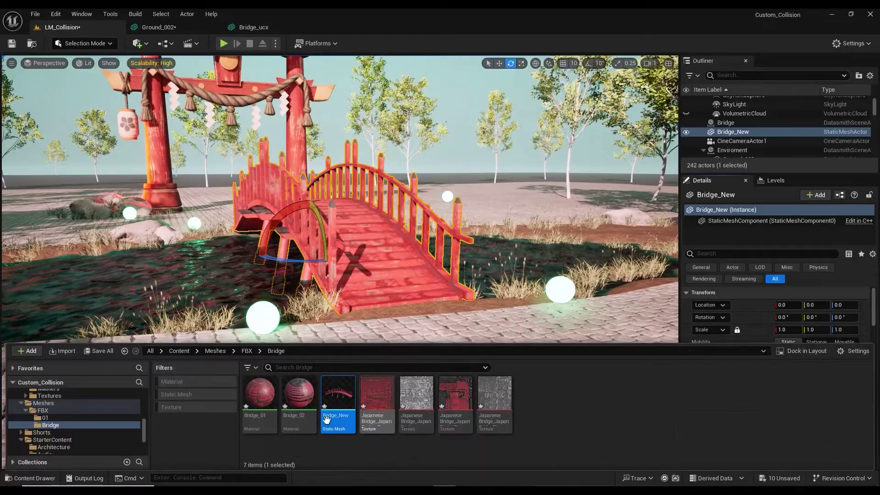
# Open the Bridge_New static mesh, display its simple collision and examine the collision boxes from several angles.
pyautogui.doubleClick(326, 420)
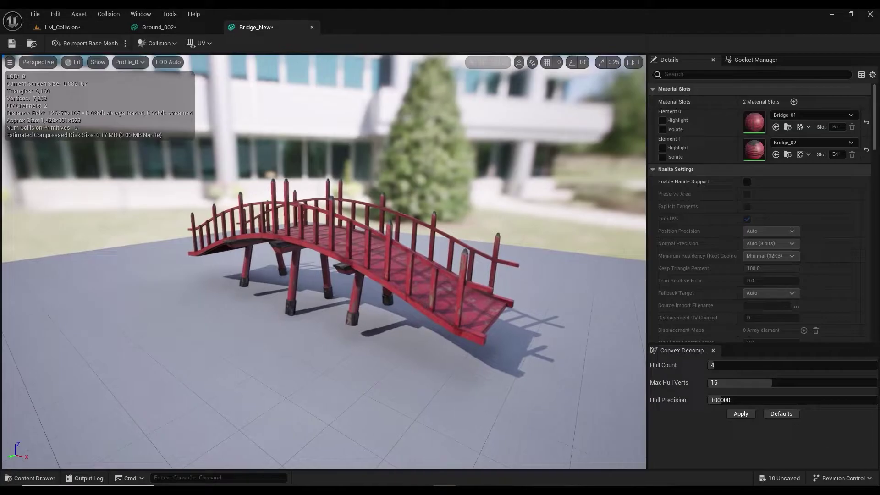
pyautogui.click(175, 43)
pyautogui.click(98, 62)
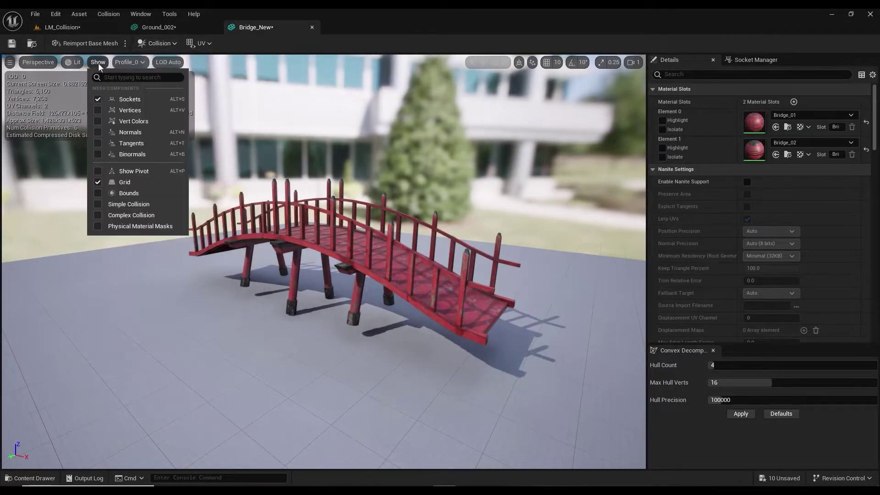
pyautogui.click(125, 205)
pyautogui.keyDown('alt'); pyautogui.moveTo(374, 289); pyautogui.dragTo(495, 281); pyautogui.keyUp('alt')
pyautogui.moveTo(348, 275); pyautogui.dragTo(445, 266, button='right')
pyautogui.moveTo(120, 291); pyautogui.dragTo(83, 291)
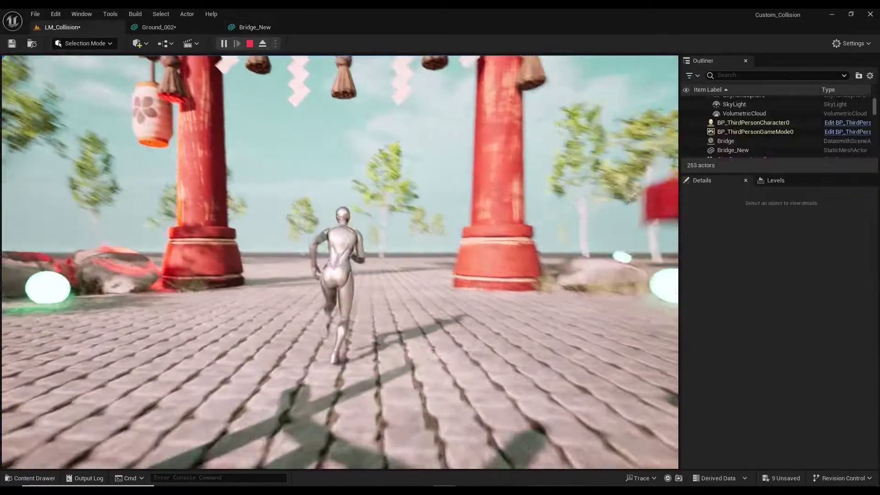
# Play the level and run the character past the bridge toward the gate pillars, rocks and lamp to test their collisions.
pyautogui.press('w')
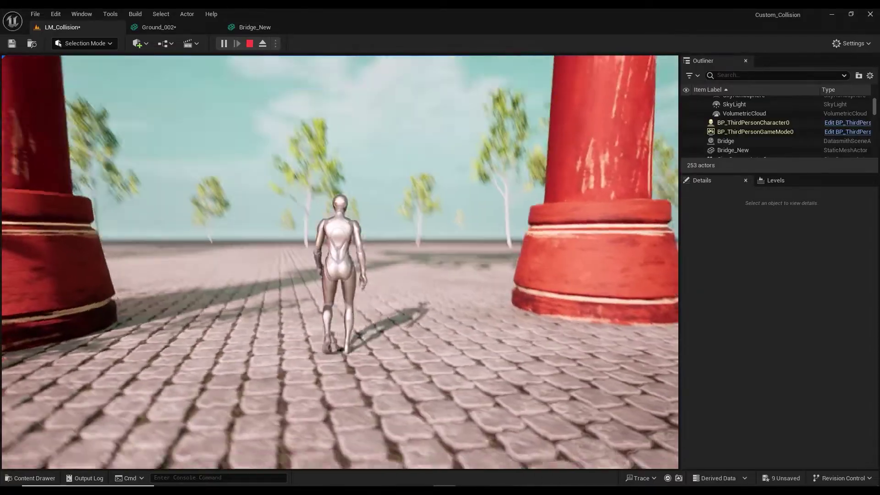
pyautogui.press('w')
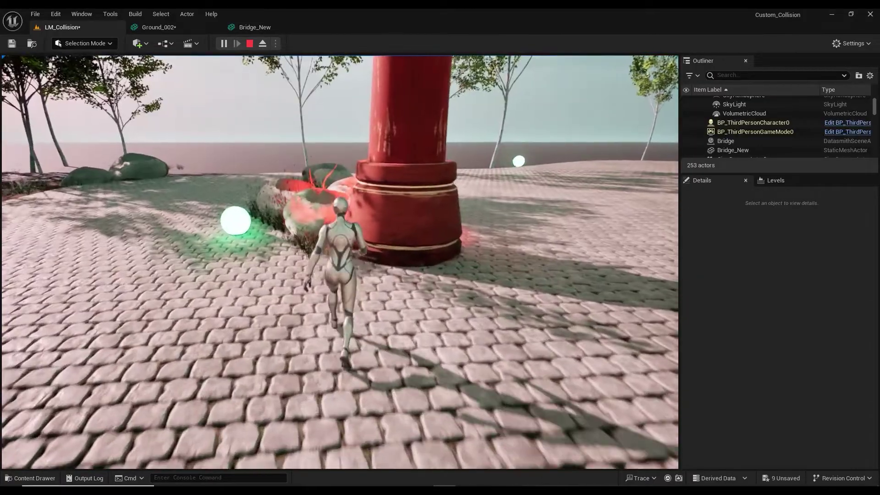
pyautogui.press('w')
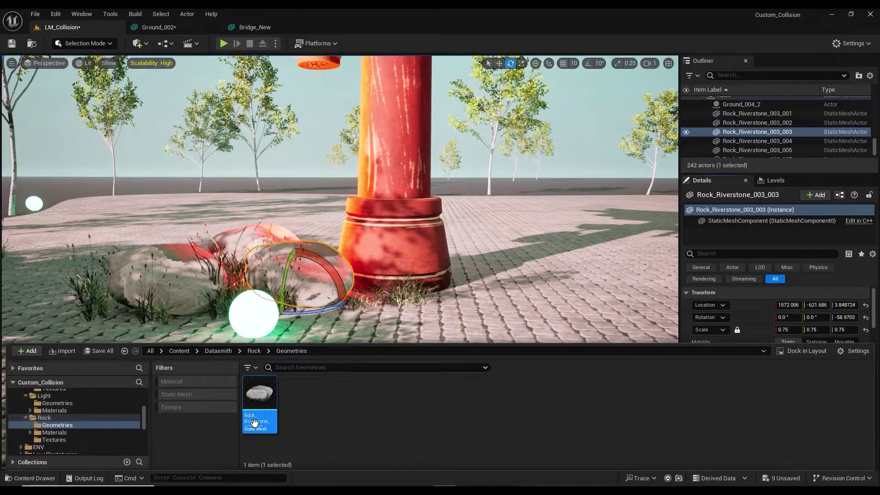
# Open the Rock_Riverstone_003_001 static mesh and check its collision display.
pyautogui.doubleClick(254, 422)
pyautogui.click(155, 43)
pyautogui.click(98, 62)
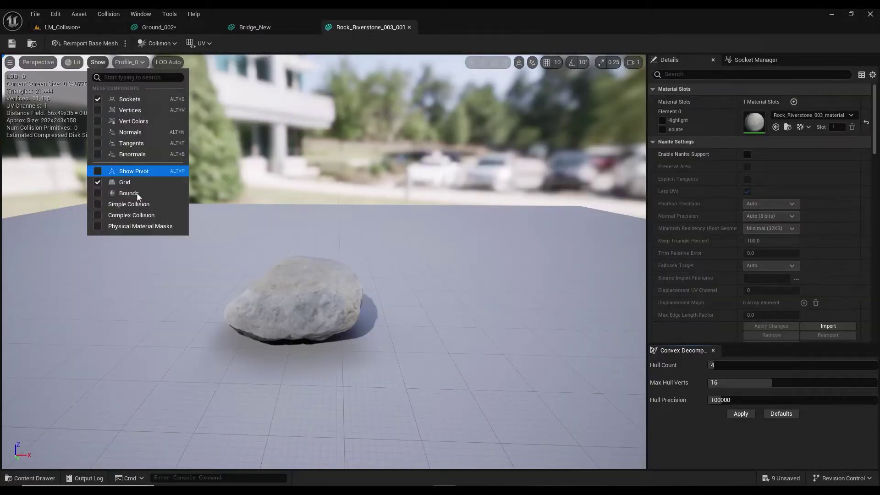
pyautogui.click(124, 215)
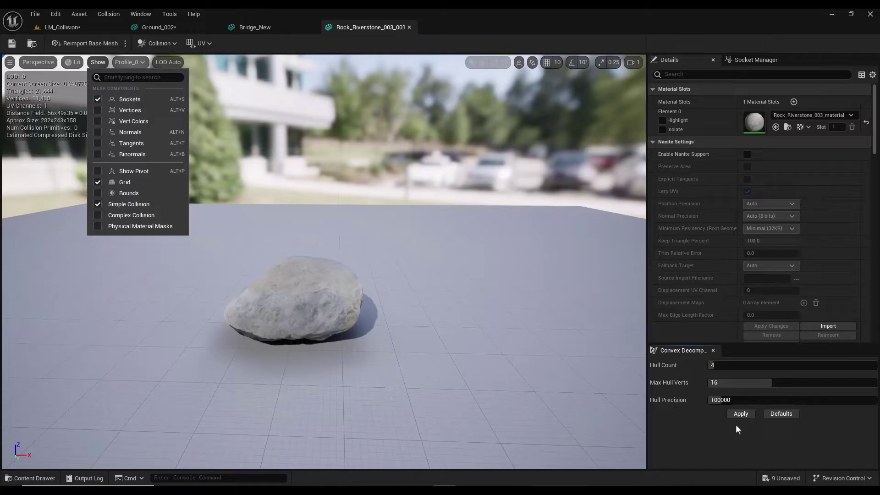
# Generate auto convex collision for the rock with a hull count of 16 and 32 max hull verts.
pyautogui.click(739, 365)
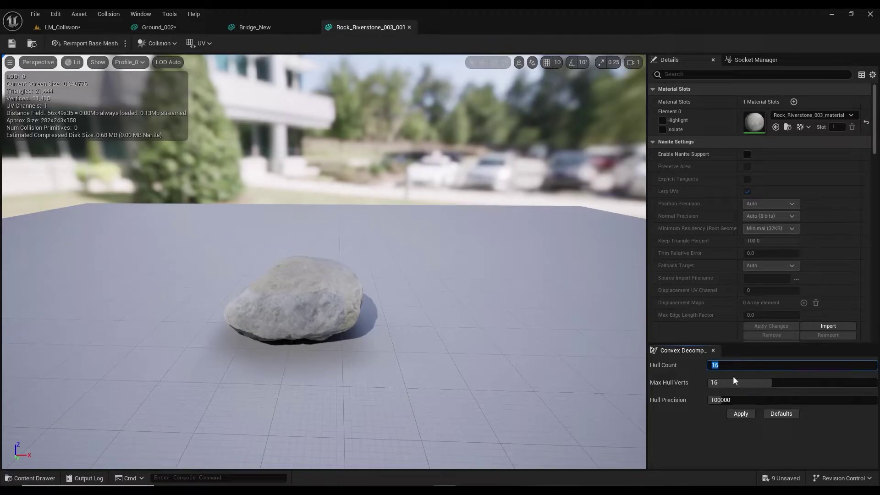
pyautogui.click(733, 382)
pyautogui.write('32')
pyautogui.click(718, 400)
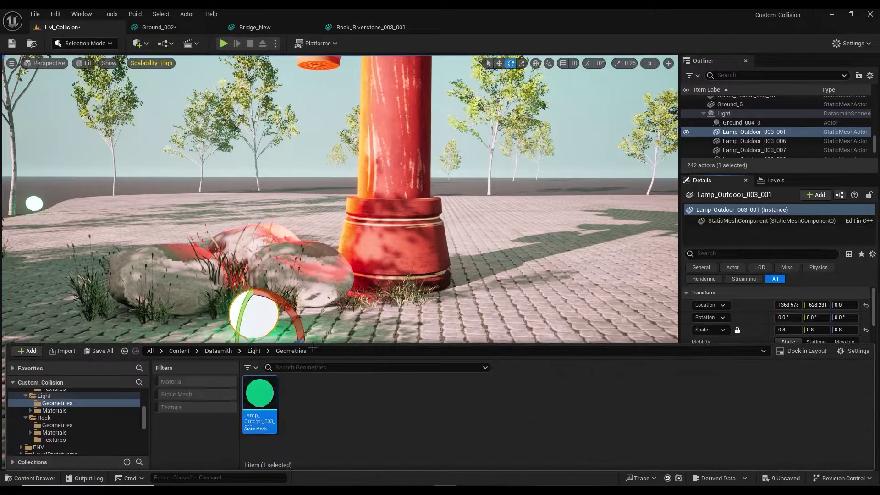
# Open the Lamp_Outdoor_003_001 mesh and apply convex decomposition with hull count 16, max hull verts 32 and hull precision 500000.
pyautogui.doubleClick(270, 403)
pyautogui.click(719, 365)
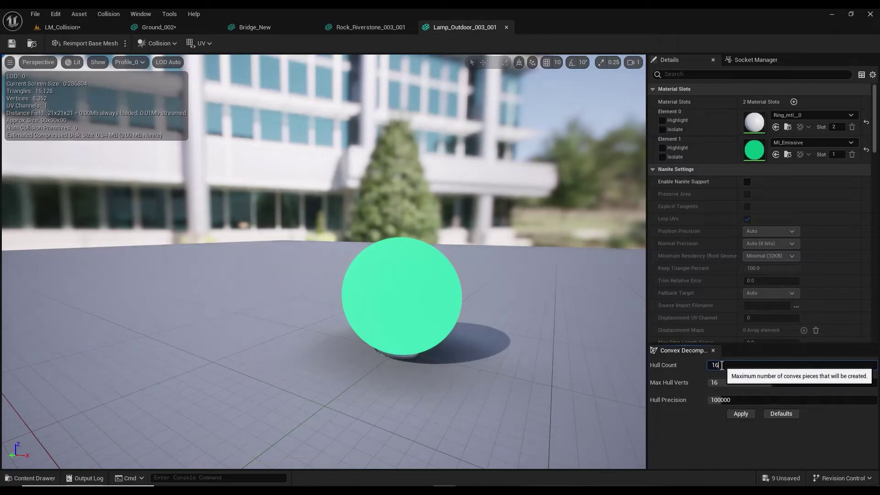
pyautogui.write('16')
pyautogui.click(723, 383)
pyautogui.write('32')
pyautogui.click(719, 401)
pyautogui.moveTo(718, 400); pyautogui.dragTo(698, 406)
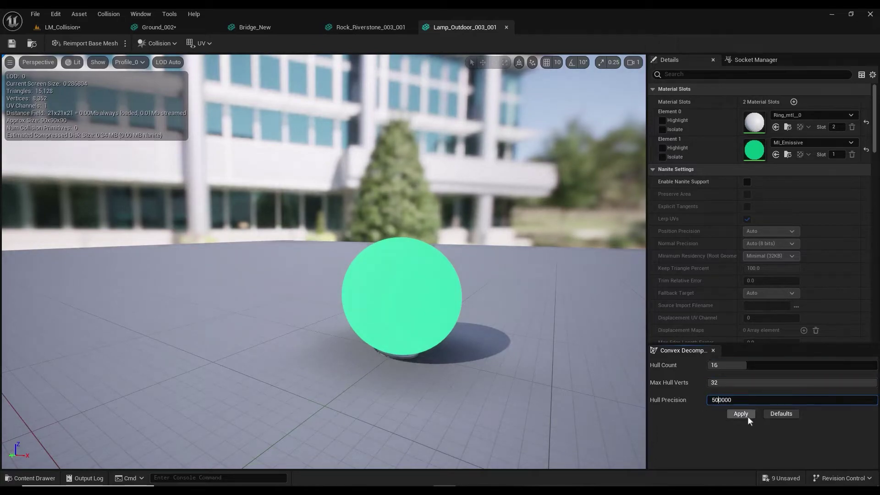
pyautogui.click(746, 415)
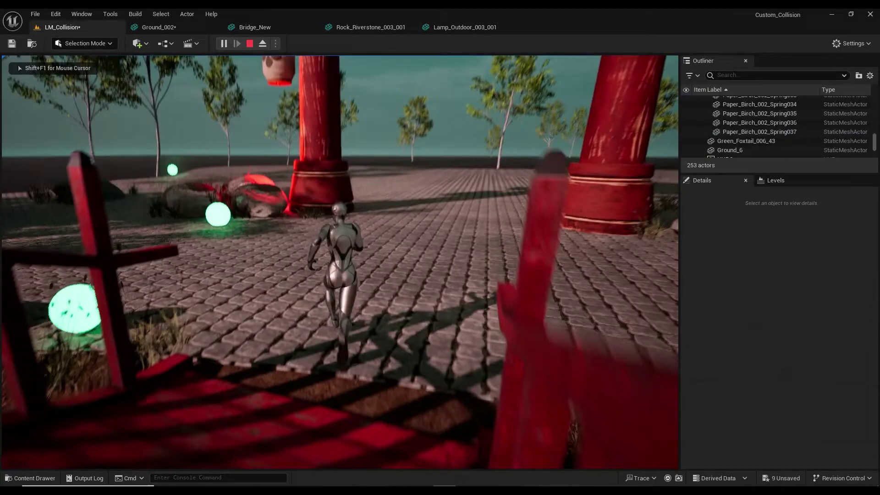
# Play the level and run the character onto the rocks beside the gate pillar to test the convex collisions.
pyautogui.press('w')
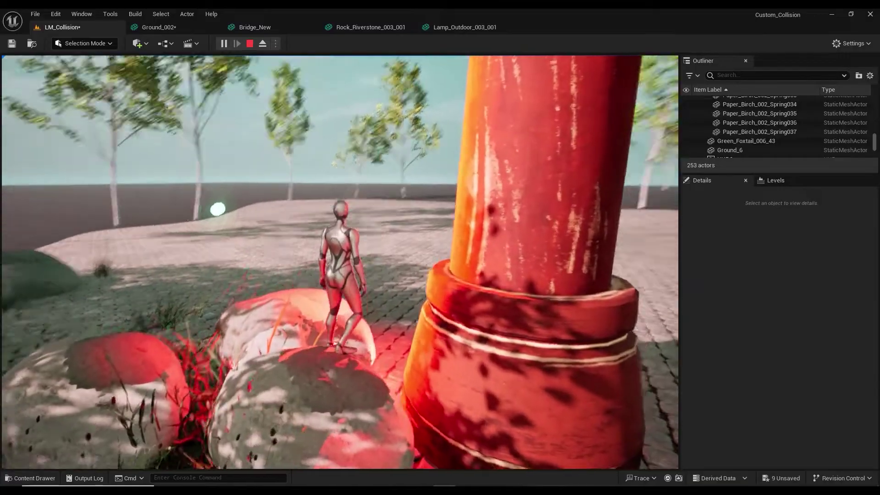
pyautogui.press('w')
pyautogui.press('w')
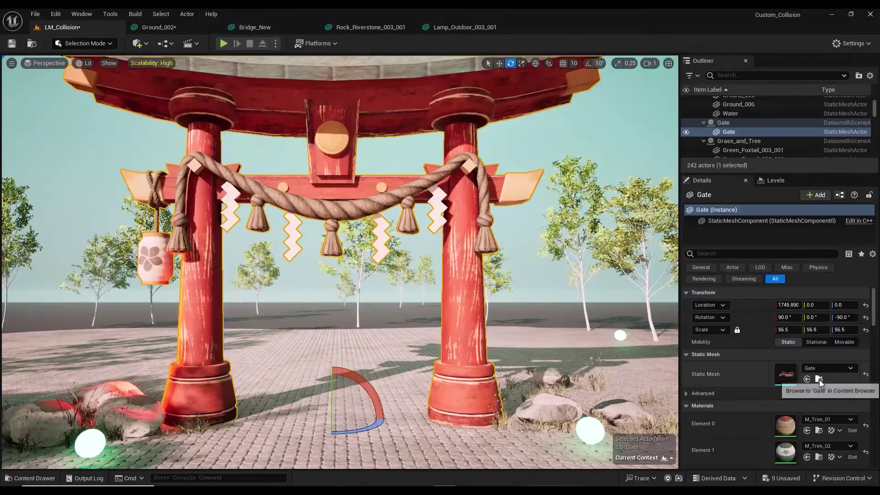
# Open the Gate static mesh, compare its simple and complex collision, and set Collision Complexity to Use Complex Collision As Simple.
pyautogui.click(818, 379)
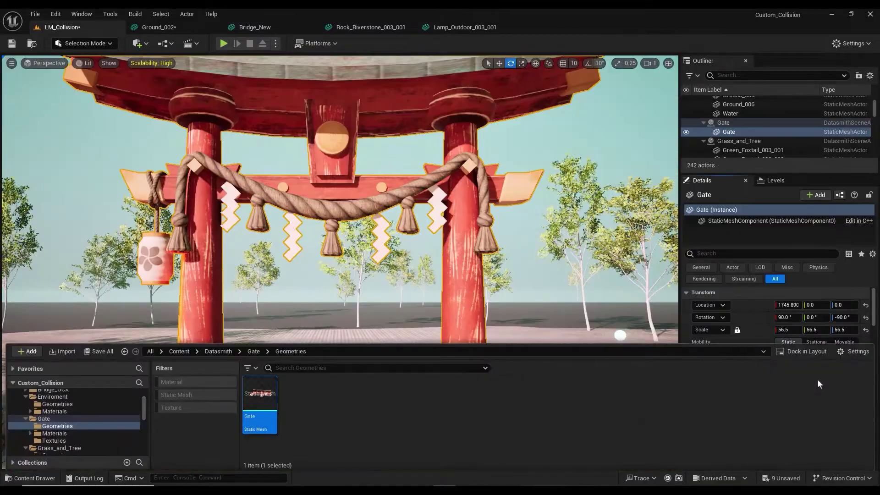
pyautogui.doubleClick(260, 415)
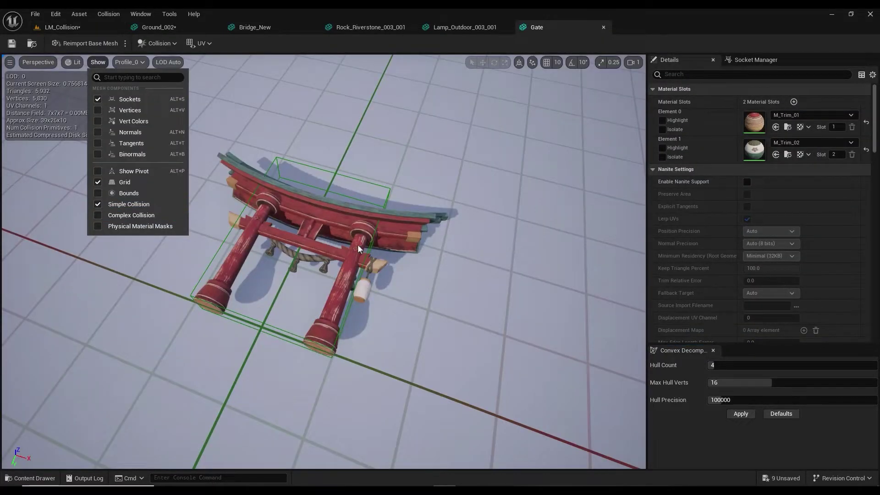
pyautogui.click(166, 41)
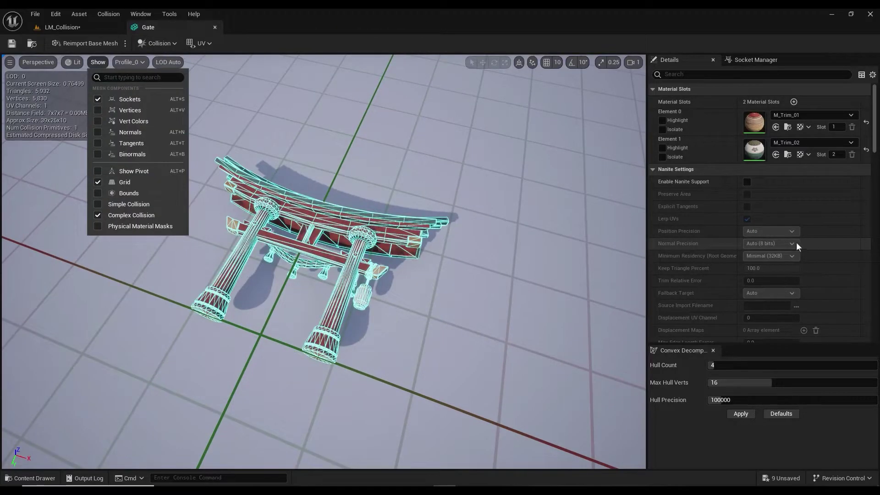
pyautogui.scroll(-10, 796, 243)
pyautogui.click(775, 204)
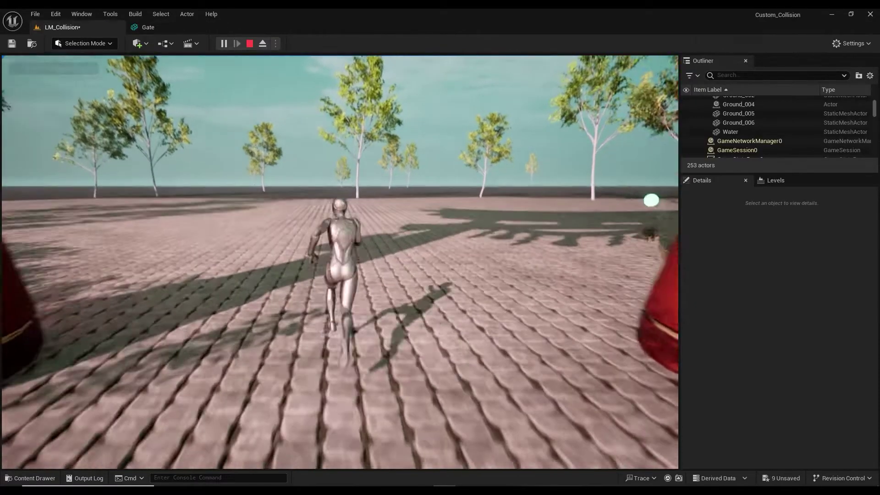
# Play the level and run the character through the gate and against its pillar to test the complex collision.
pyautogui.press('w')
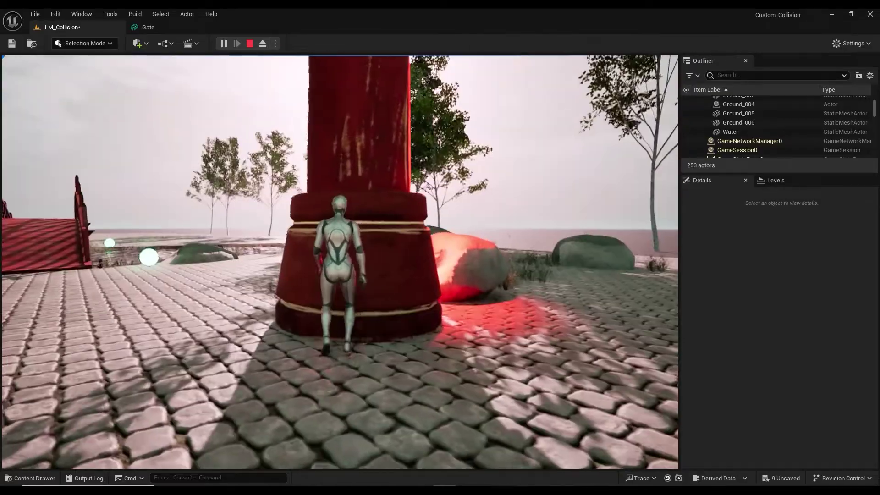
pyautogui.press('w')
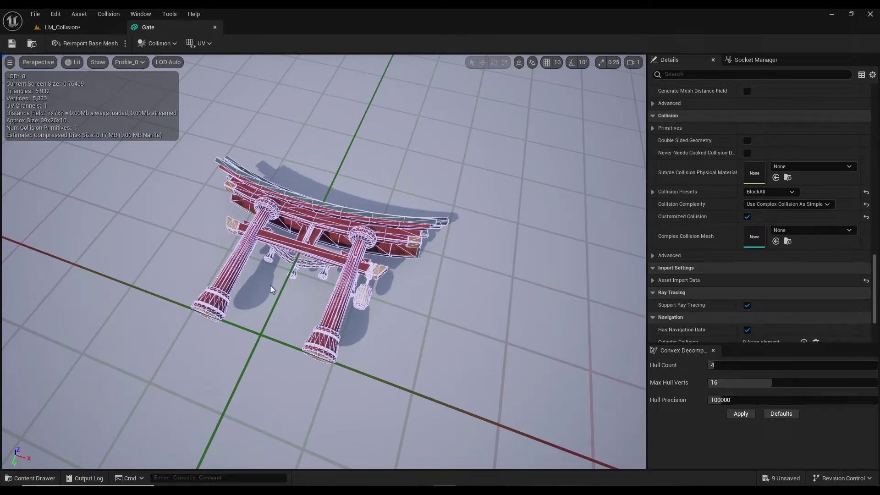
# Remove the gate's existing simple collision and add a capsule simplified collision.
pyautogui.click(160, 43)
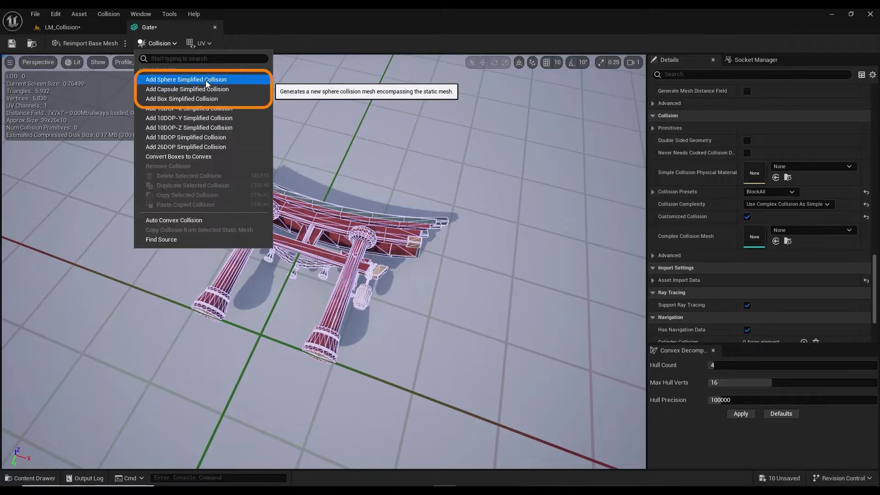
pyautogui.click(166, 90)
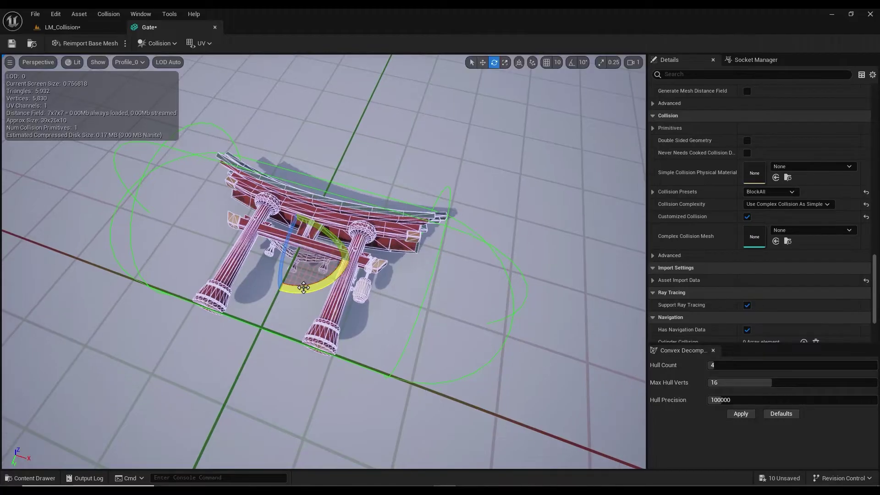
# Rotate the capsule collision parallel to the gate's pillars, scale it down and move it over one pillar.
pyautogui.moveTo(304, 288); pyautogui.dragTo(277, 294)
pyautogui.press('r')
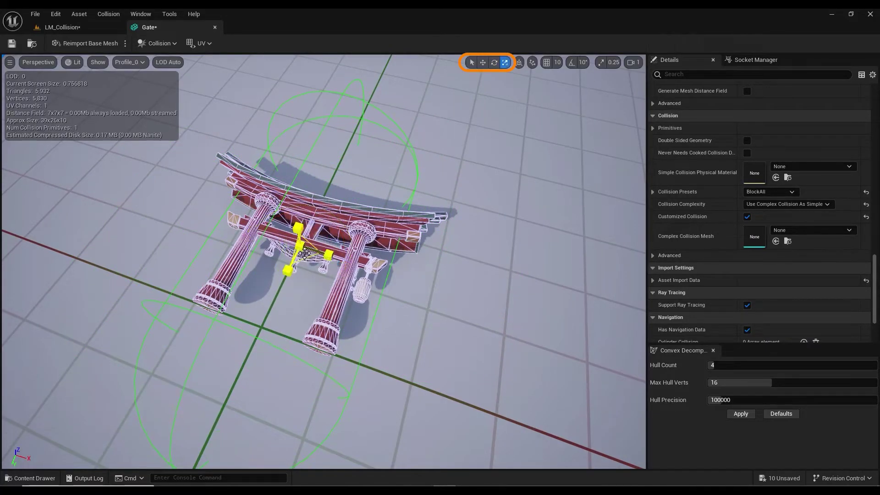
pyautogui.press('w')
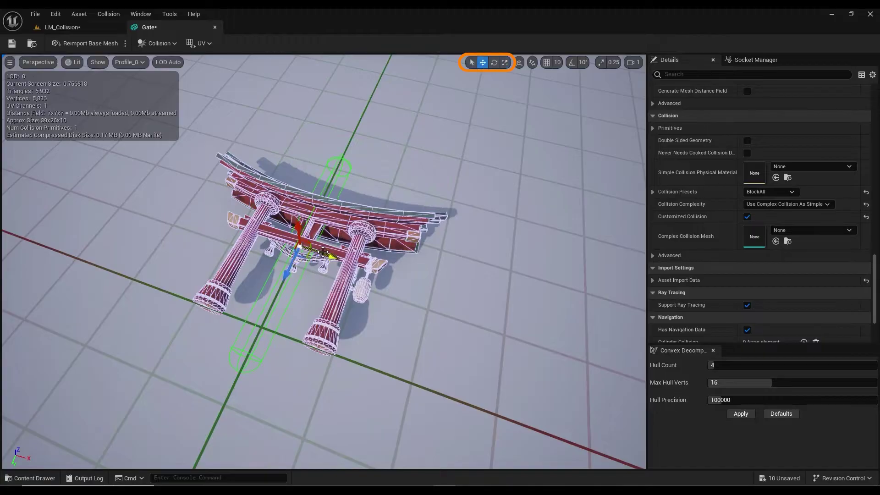
pyautogui.moveTo(325, 255); pyautogui.dragTo(274, 243)
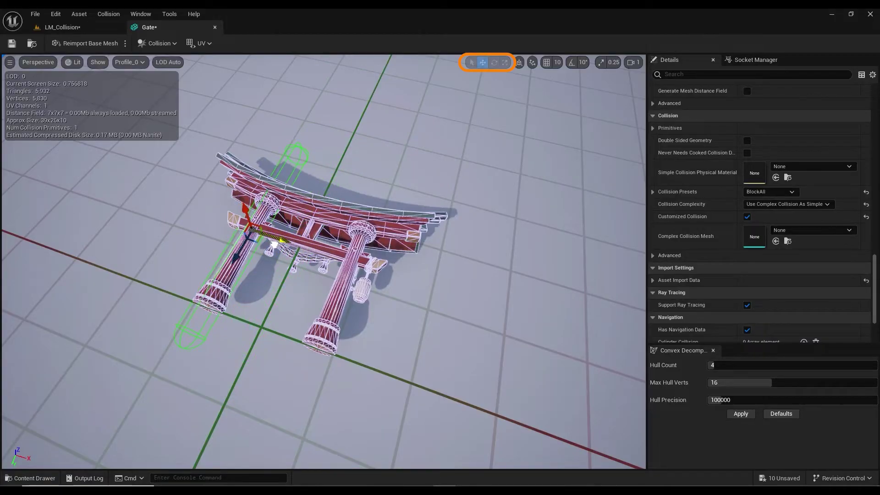
pyautogui.click(505, 61)
pyautogui.hotkey('alt', 'j')
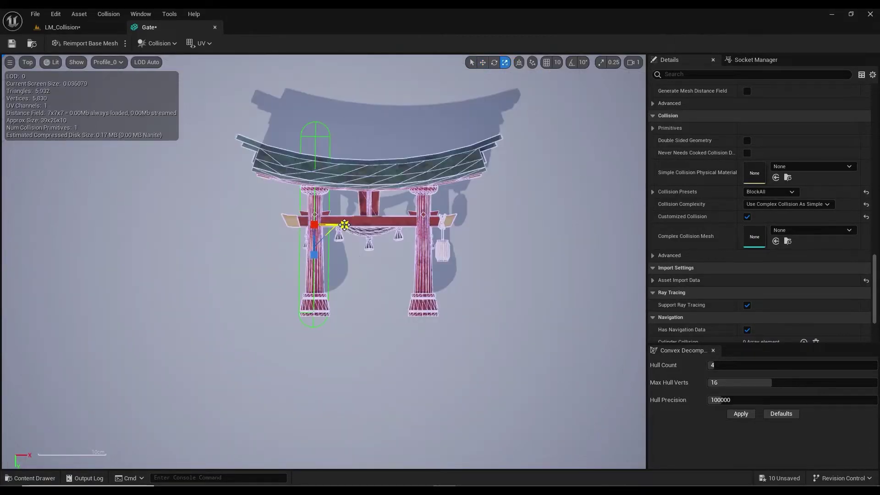
# Duplicate the capsule onto the other pillar and, rotated, along the crossbeam, and set the gate's Collision Complexity to Project Default.
pyautogui.press('w')
pyautogui.keyDown('alt'); pyautogui.moveTo(345, 226); pyautogui.dragTo(350, 224); pyautogui.keyUp('alt')
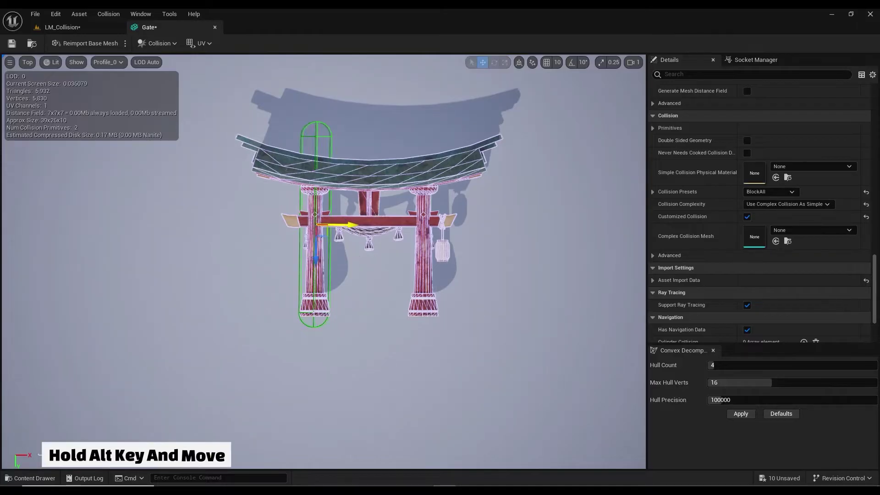
pyautogui.moveTo(447, 226)
pyautogui.keyDown('alt'); pyautogui.mouseDown()
pyautogui.moveTo(473, 226)
pyautogui.moveTo(446, 226)
pyautogui.mouseUp(); pyautogui.keyUp('alt')
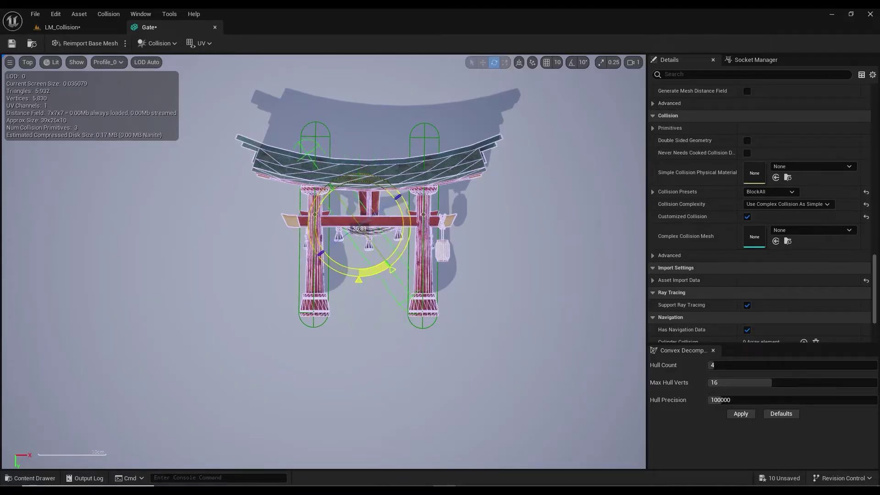
pyautogui.moveTo(410, 260); pyautogui.dragTo(410, 260)
pyautogui.press('w')
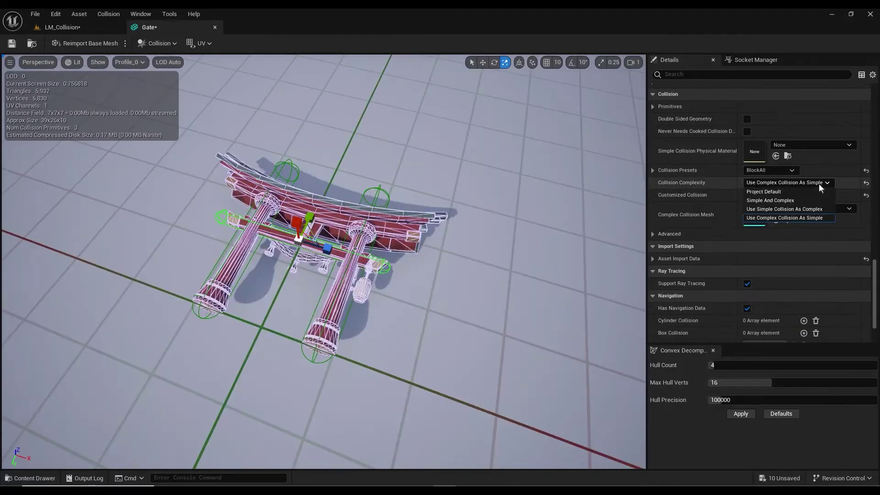
pyautogui.click(770, 192)
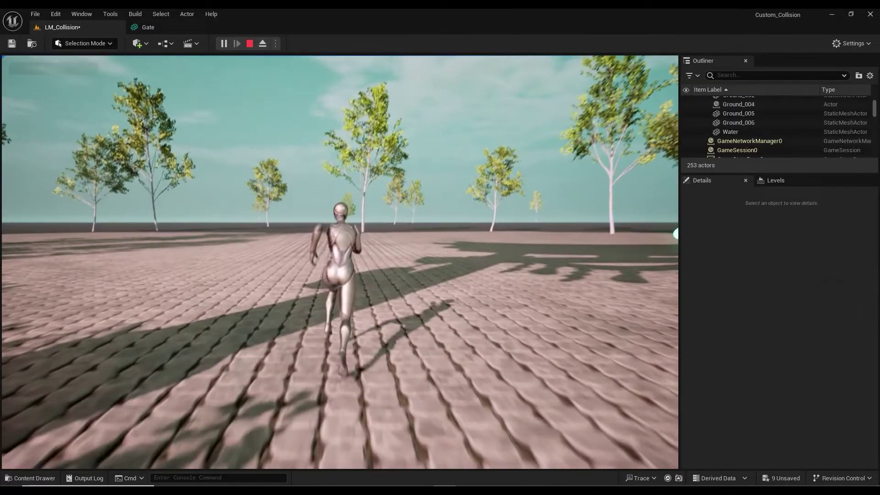
# Play the level and run the character to the gate and through the birch trees to test their collisions.
pyautogui.press('w')
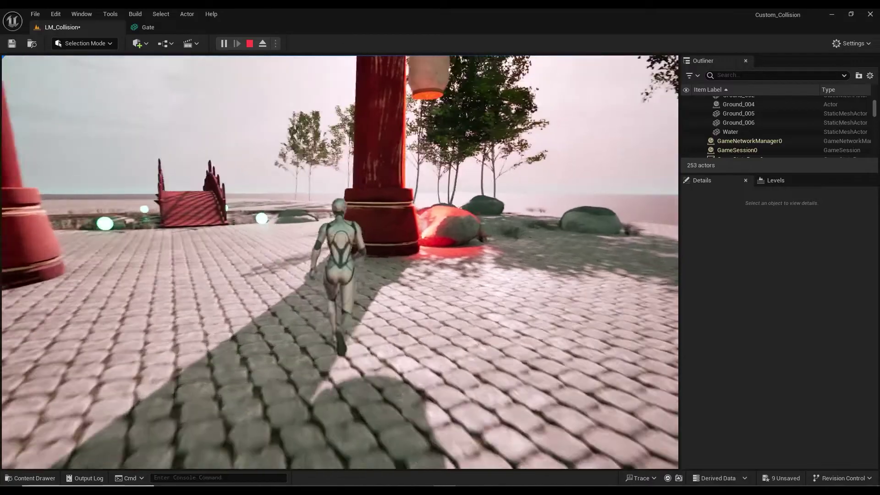
pyautogui.press('w')
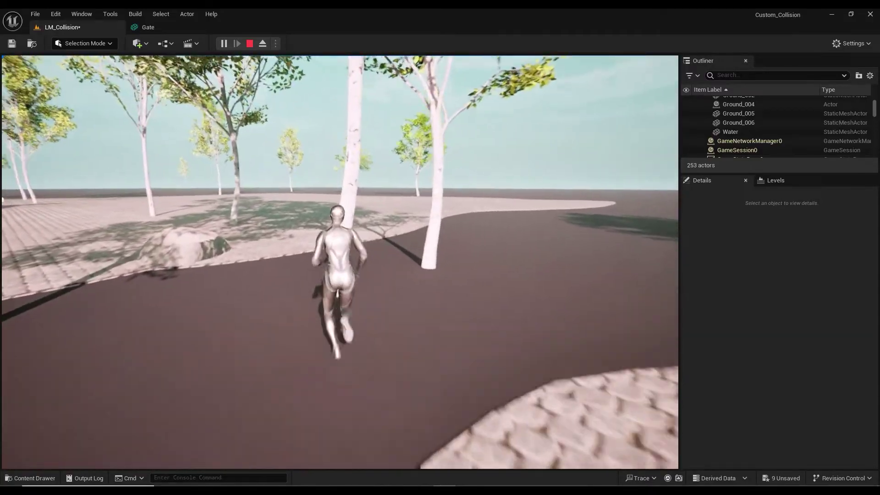
pyautogui.press('w')
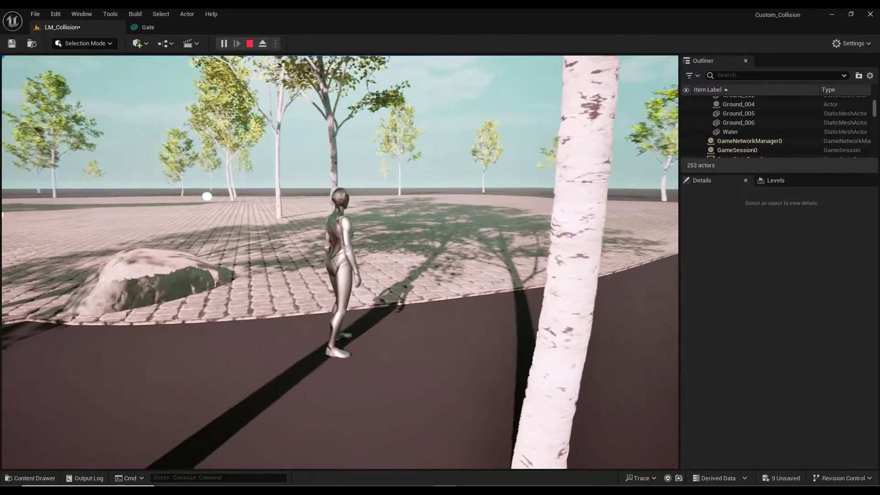
pyautogui.press('w')
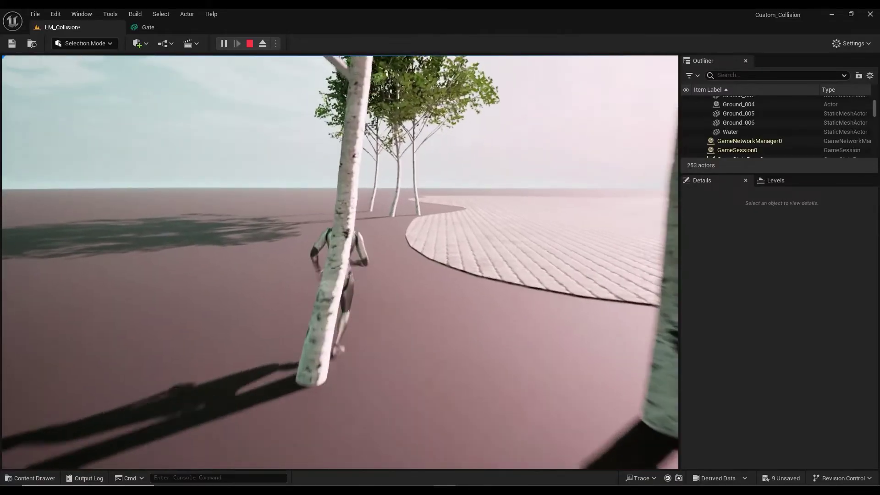
pyautogui.press('Escape')
# Generate auto convex collision for the Paper_Birch_002_Spring mesh with Hull Count 64 and Max Hull Verts 32.
pyautogui.click(820, 379)
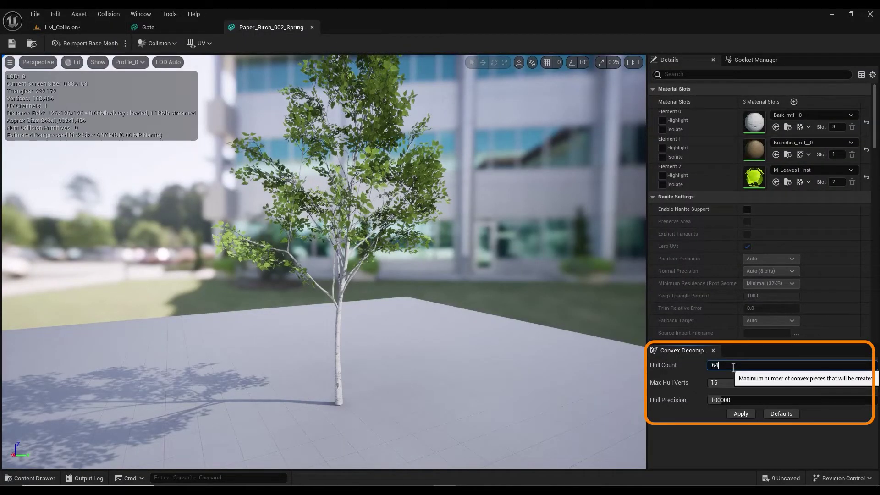
pyautogui.click(722, 382)
pyautogui.write('32')
pyautogui.press('Return')
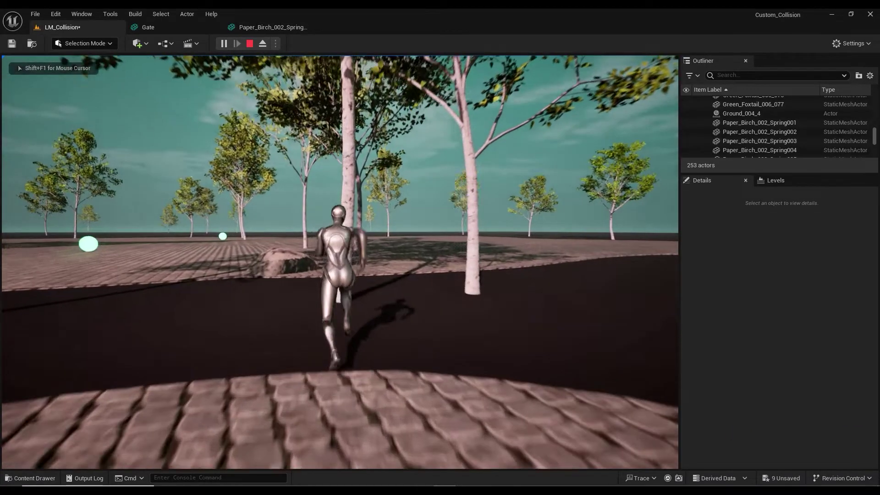
# Play the level and run the character against the birch trunks to test the convex collision.
pyautogui.press('w')
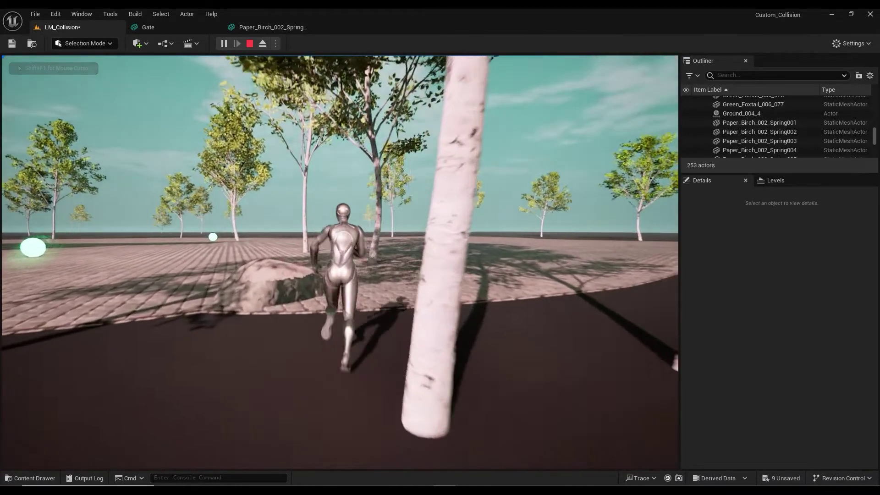
pyautogui.press('w')
pyautogui.press('w')
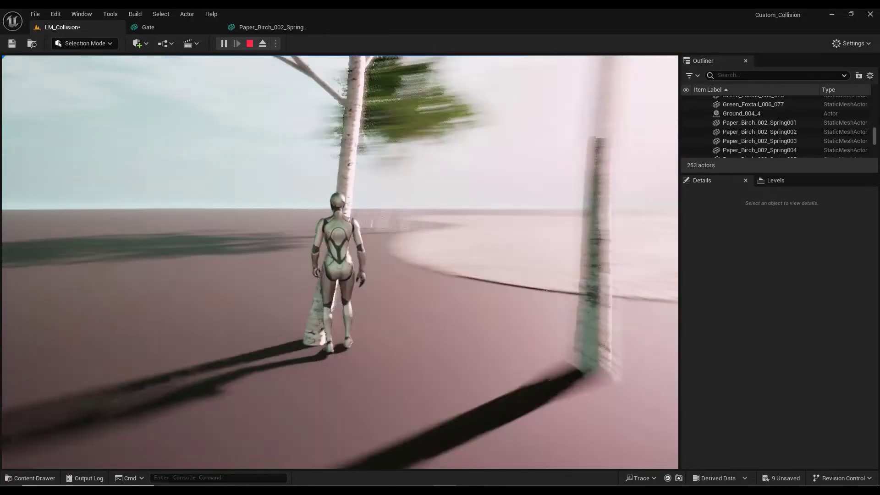
pyautogui.press('w')
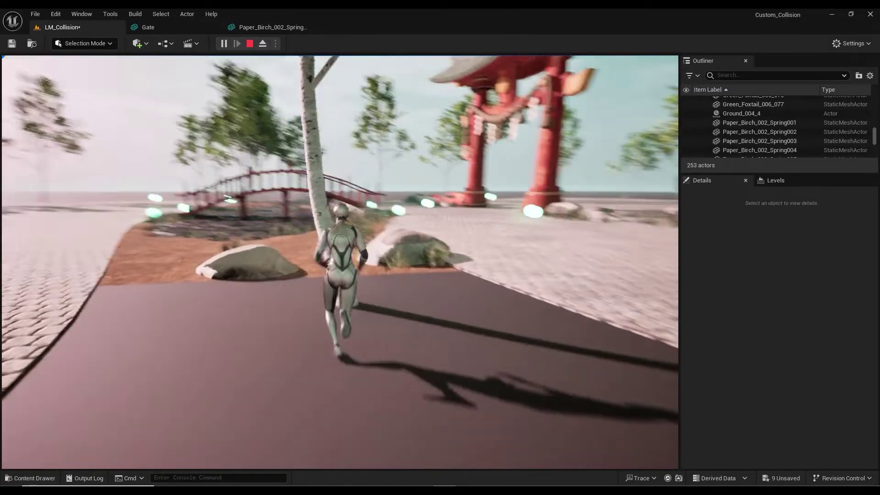
# Run the character over the rock by the stream bank and across to the rocks beside the gate pillar.
pyautogui.press('w')
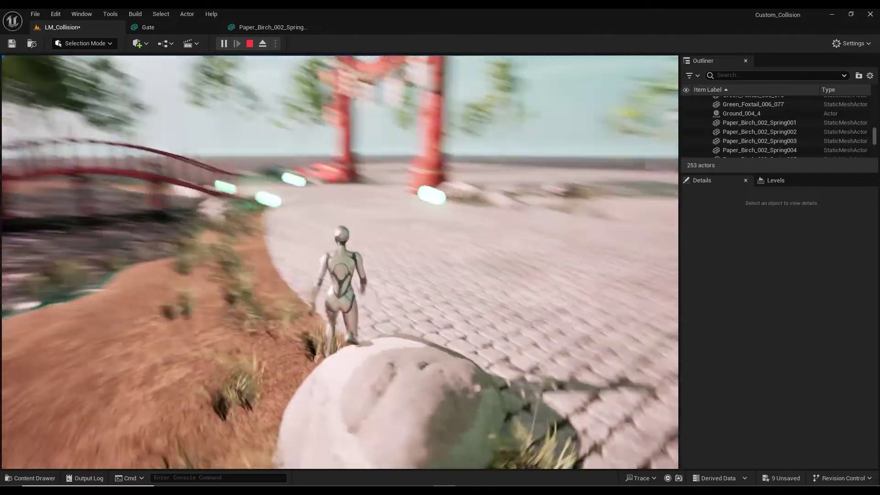
pyautogui.press('w')
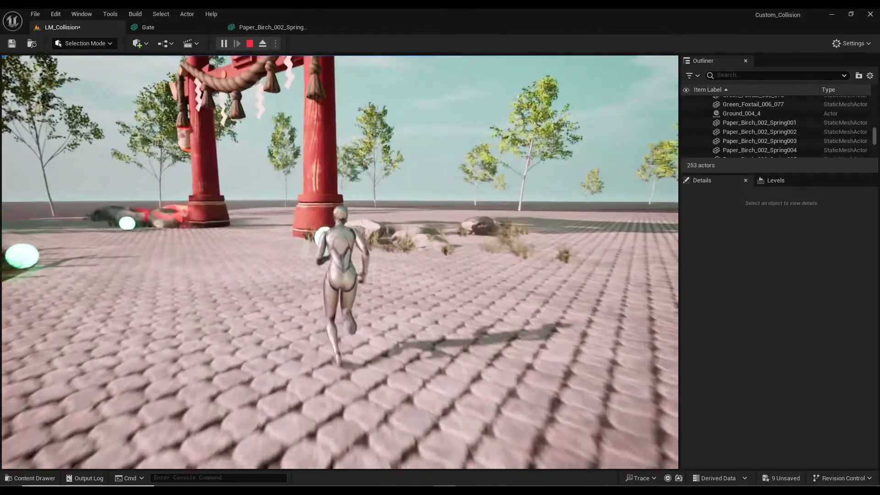
pyautogui.press('w')
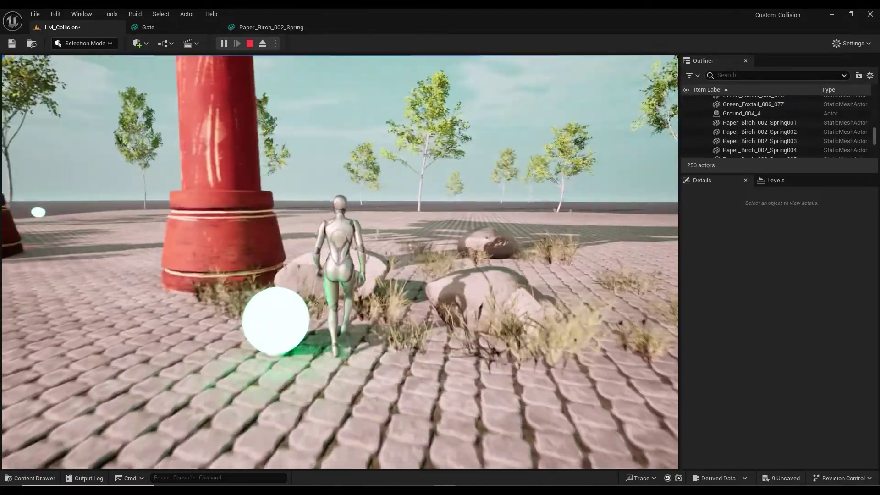